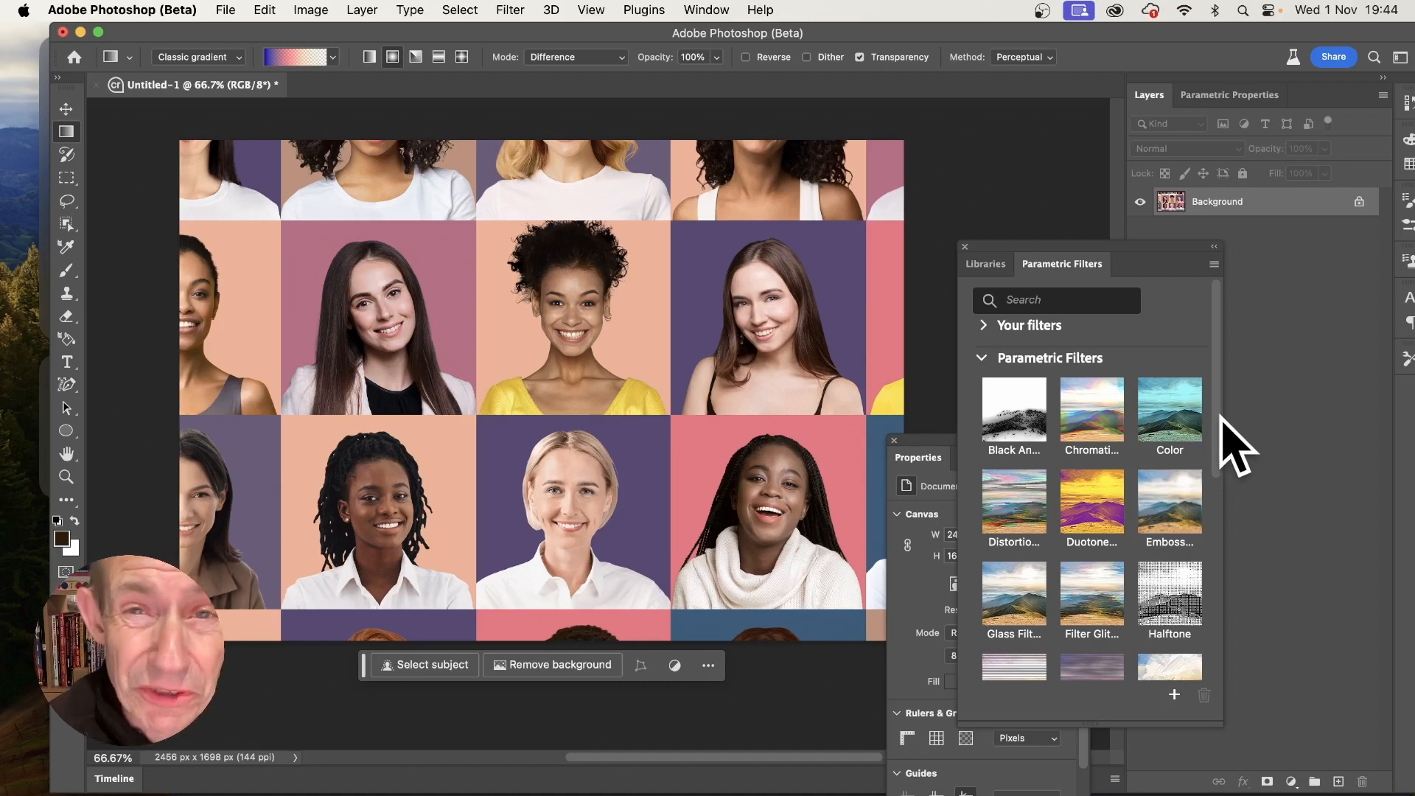
click(1176, 432)
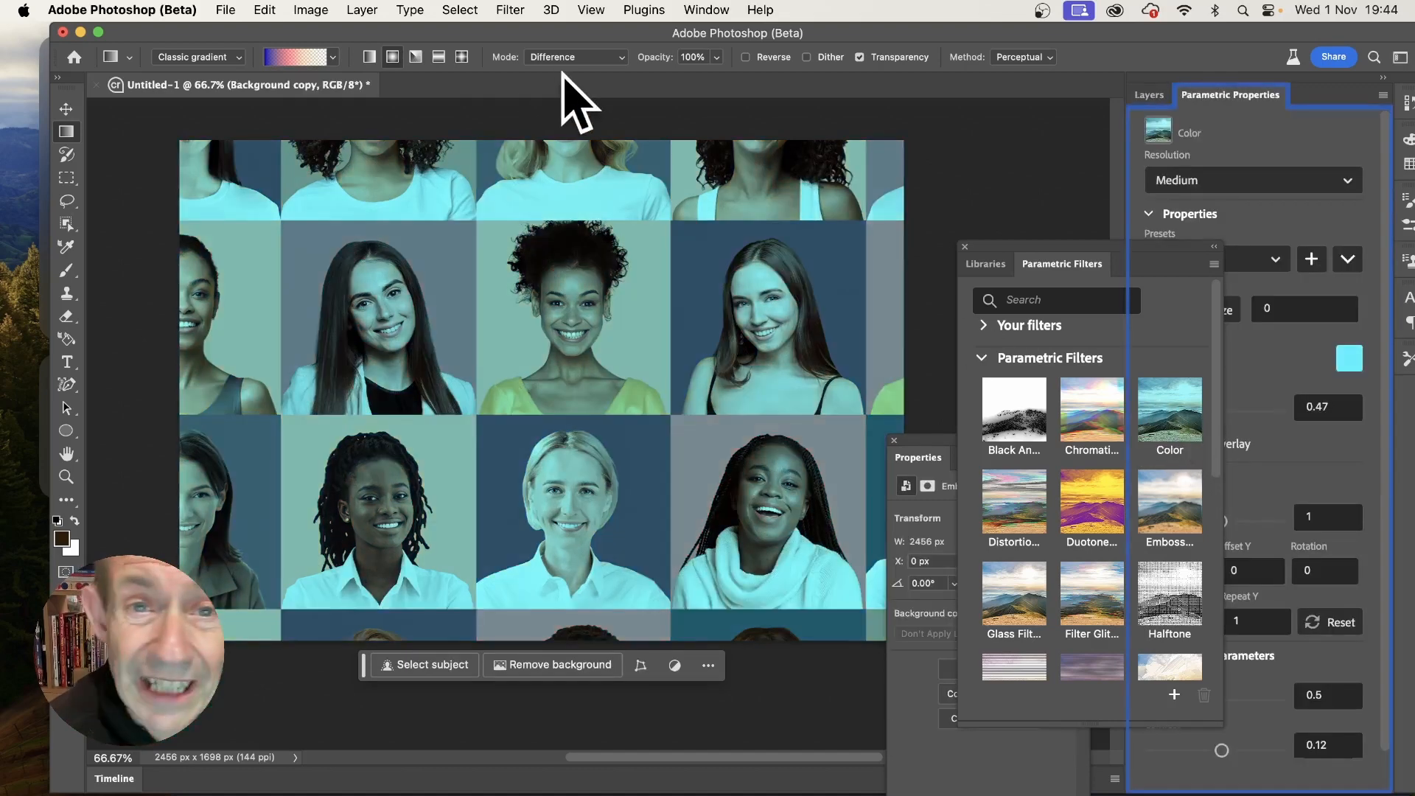
click(510, 9)
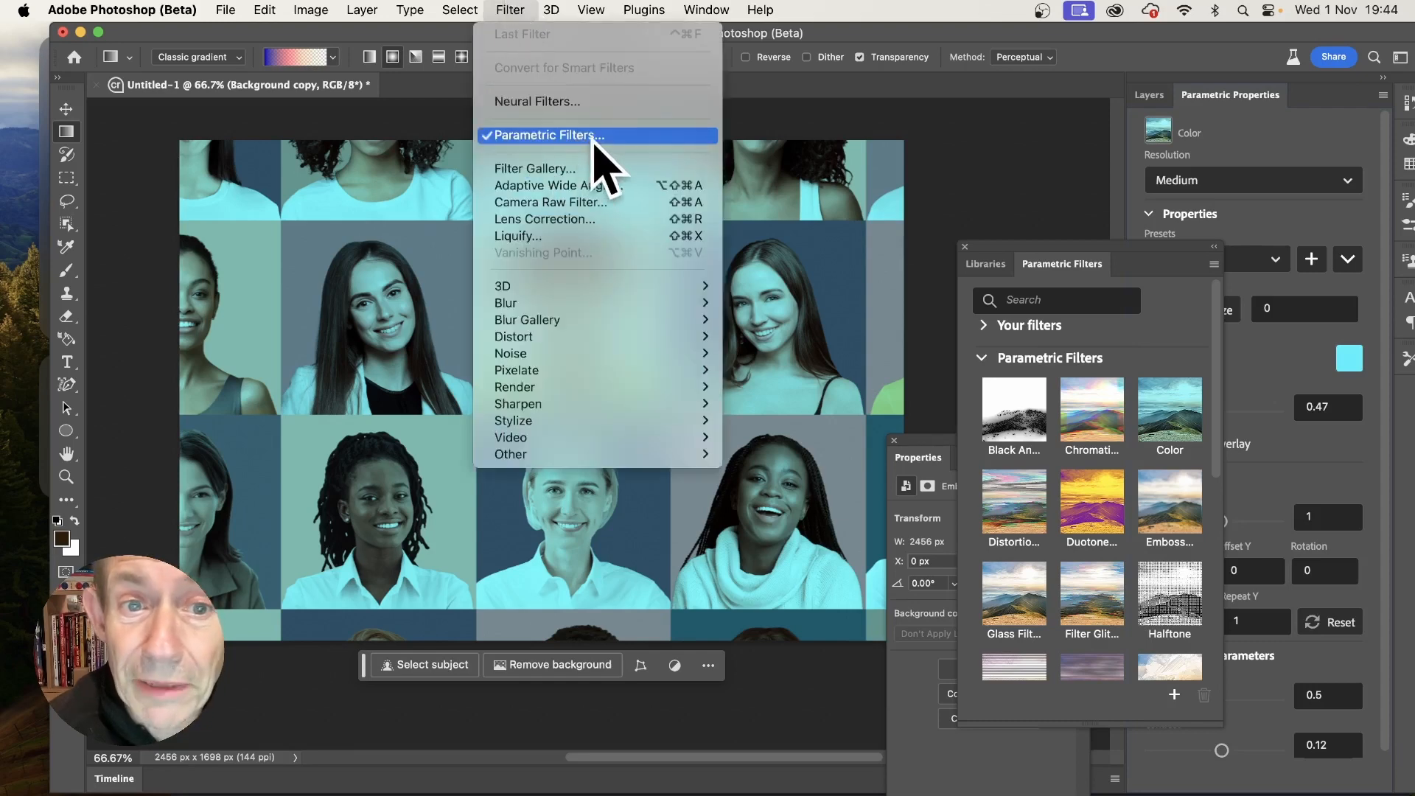
click(1080, 247)
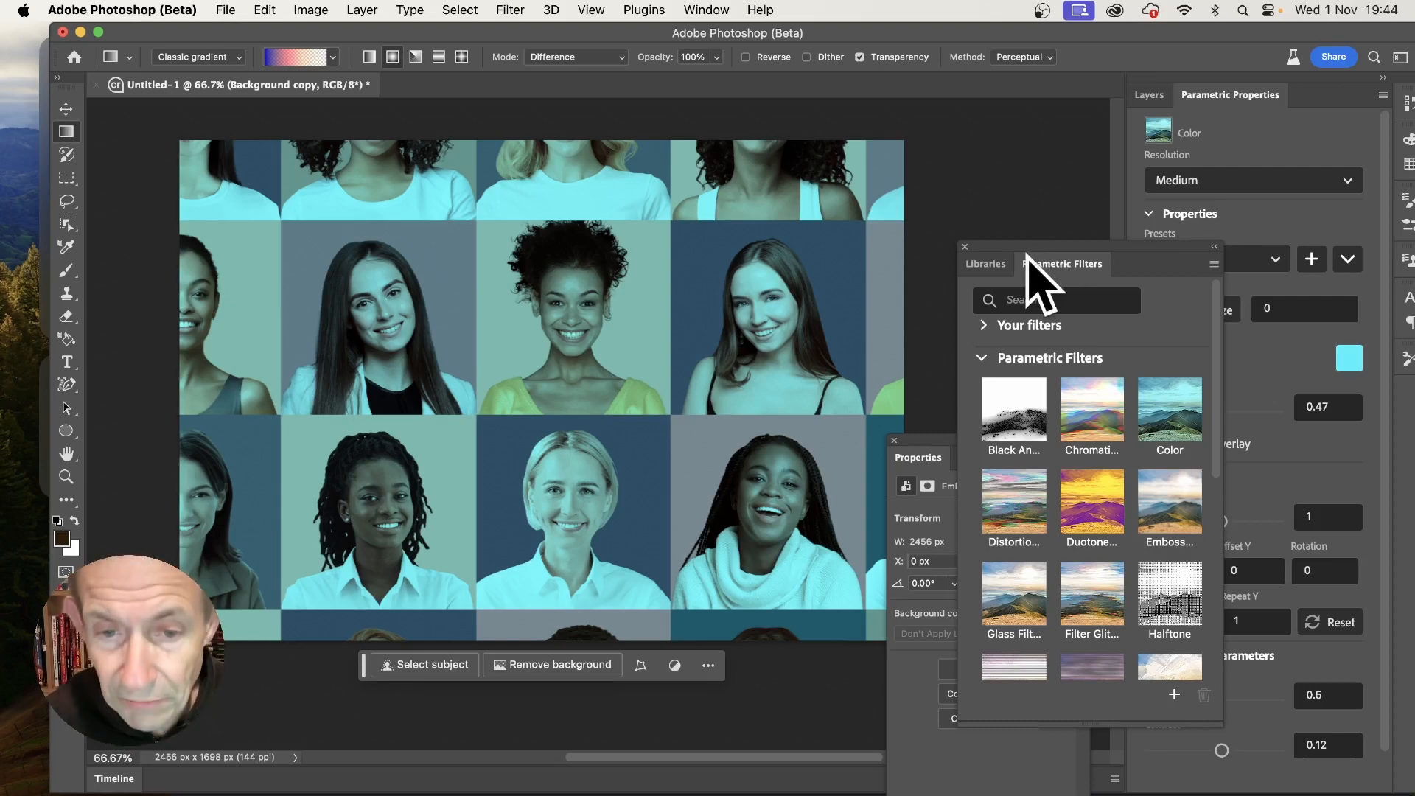
key(super+z)
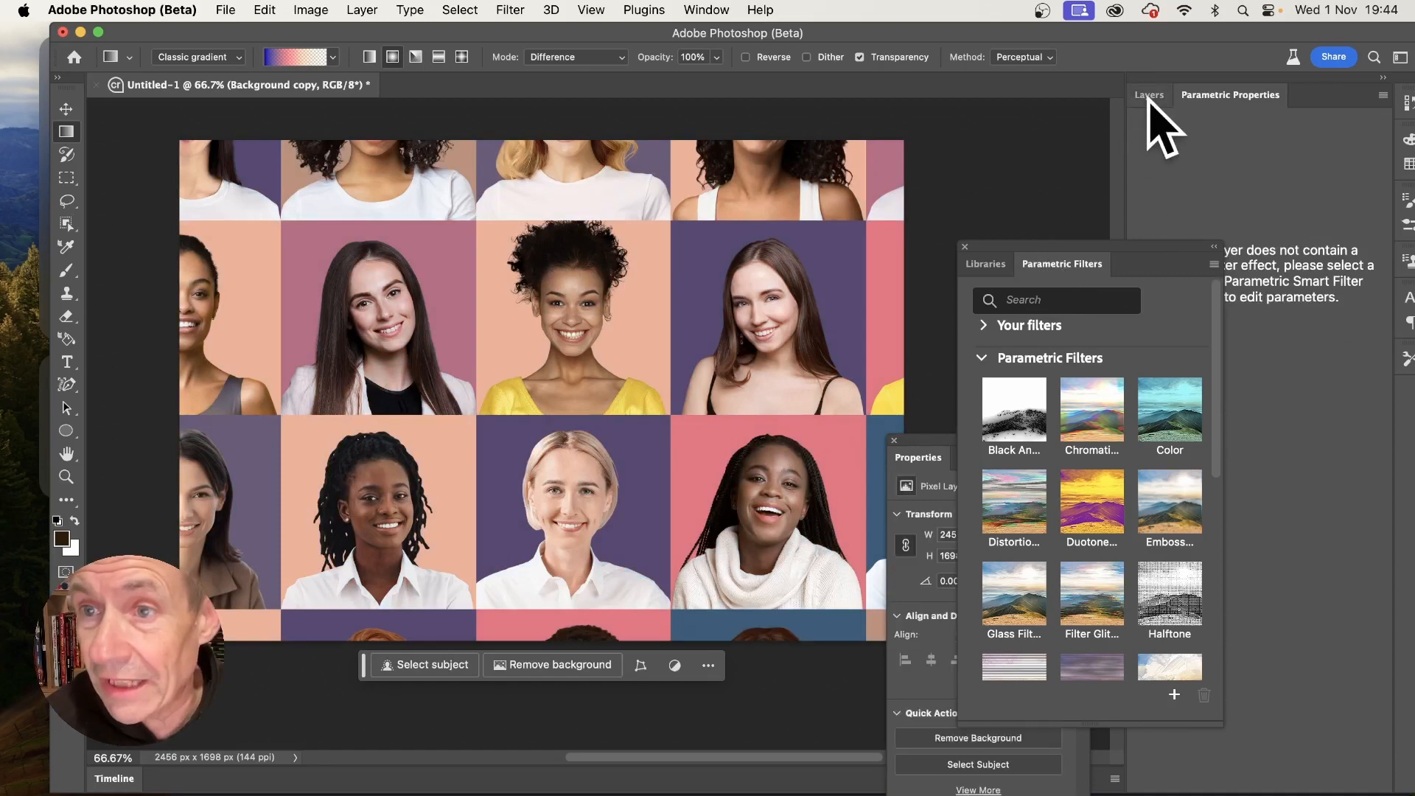
click(1149, 94)
key(BackSpace)
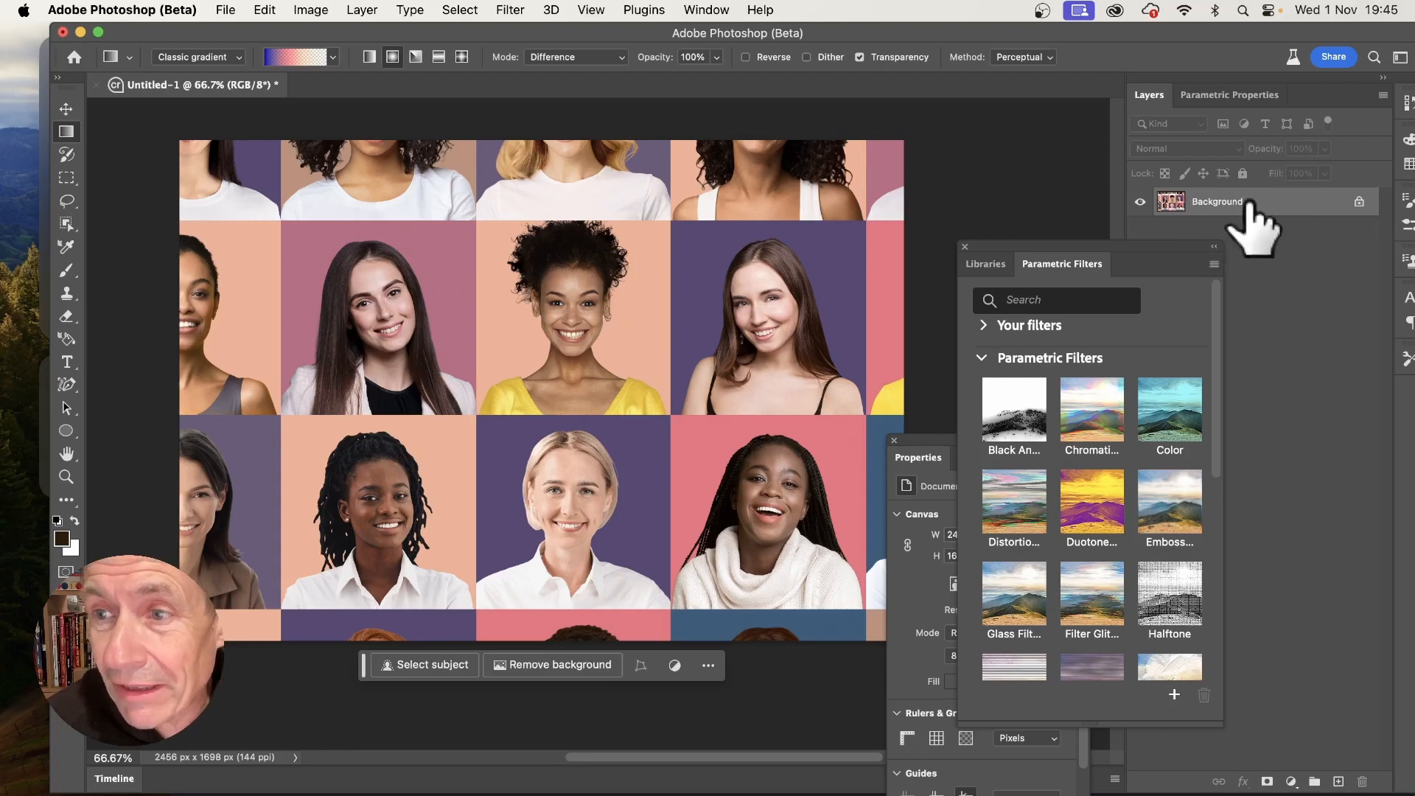
- Apply the Color parametric filter to the Background layer, then separate the Parametric Filters panel from Libraries and close Libraries
click(1169, 410)
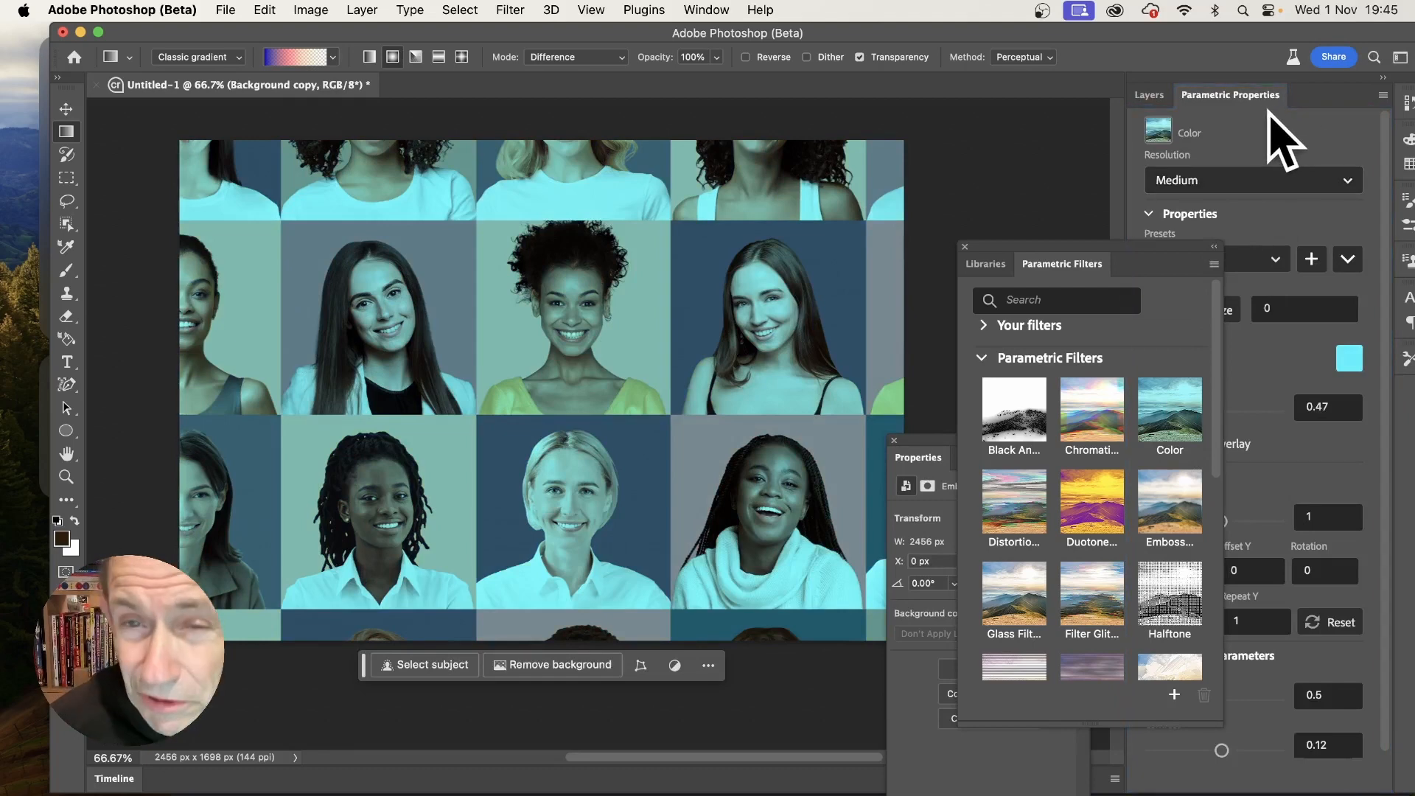
drag(1069, 264, 982, 303)
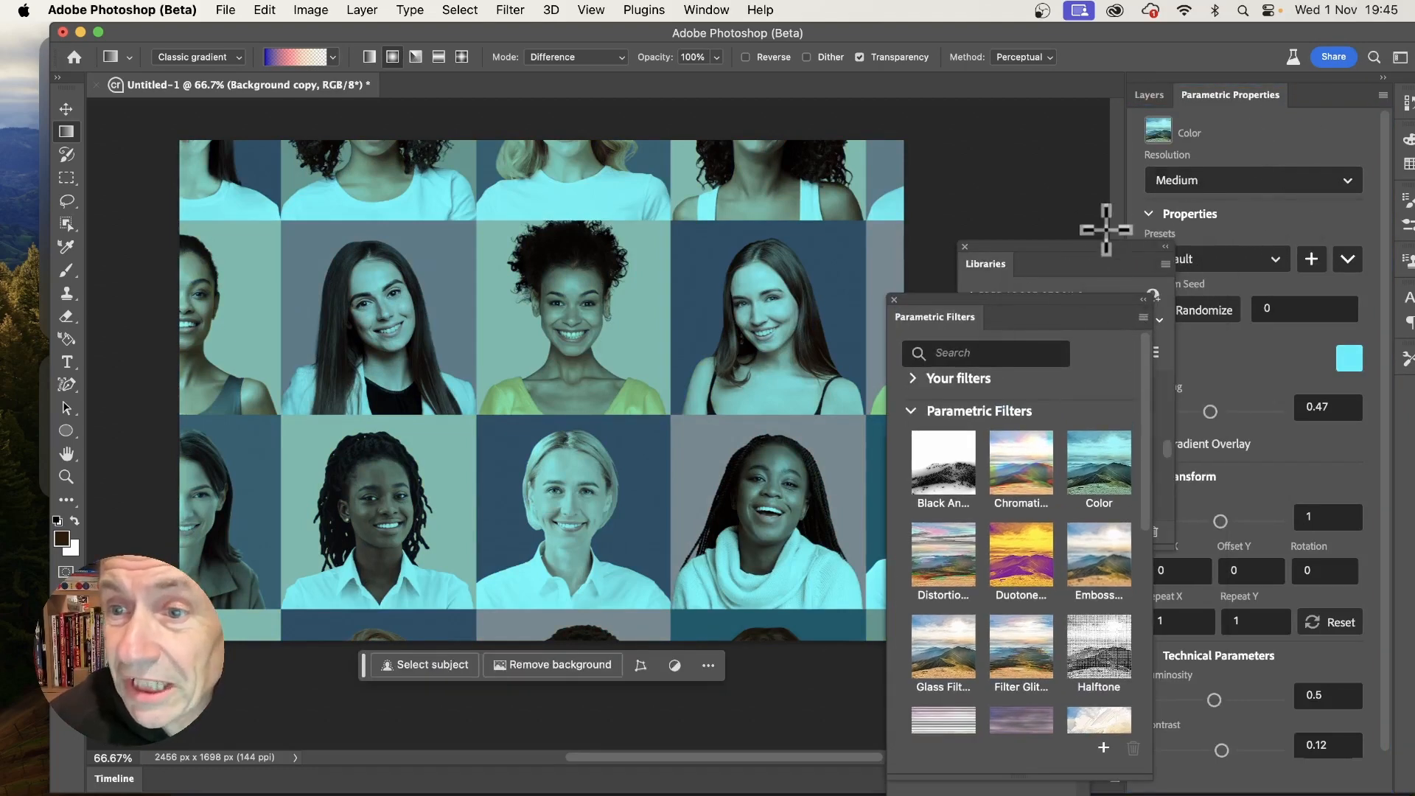
click(1111, 274)
click(965, 247)
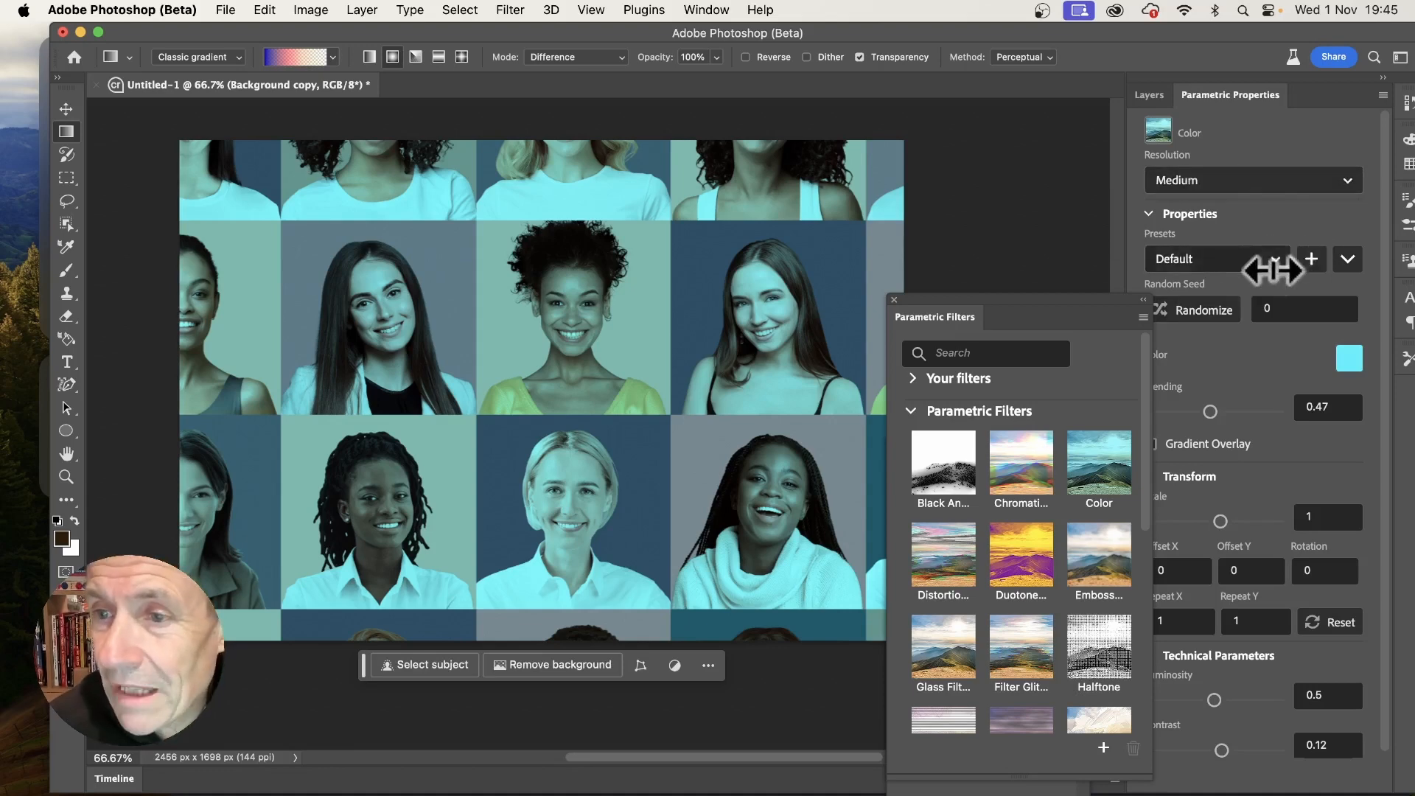
- Apply the Grayscale preset to the Color filter and set its Blending to 1.71, moving the filter list clear of the properties
click(1265, 264)
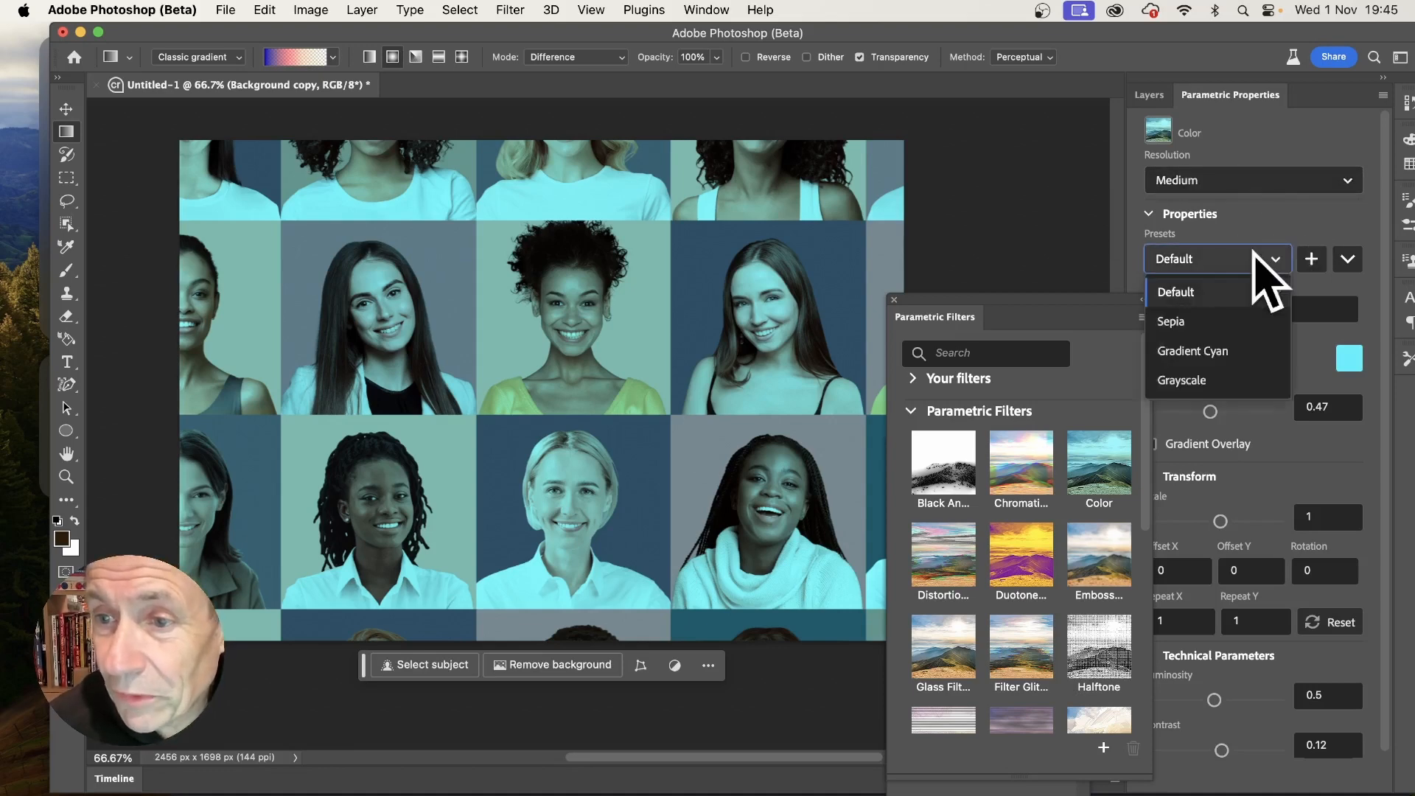
click(1205, 380)
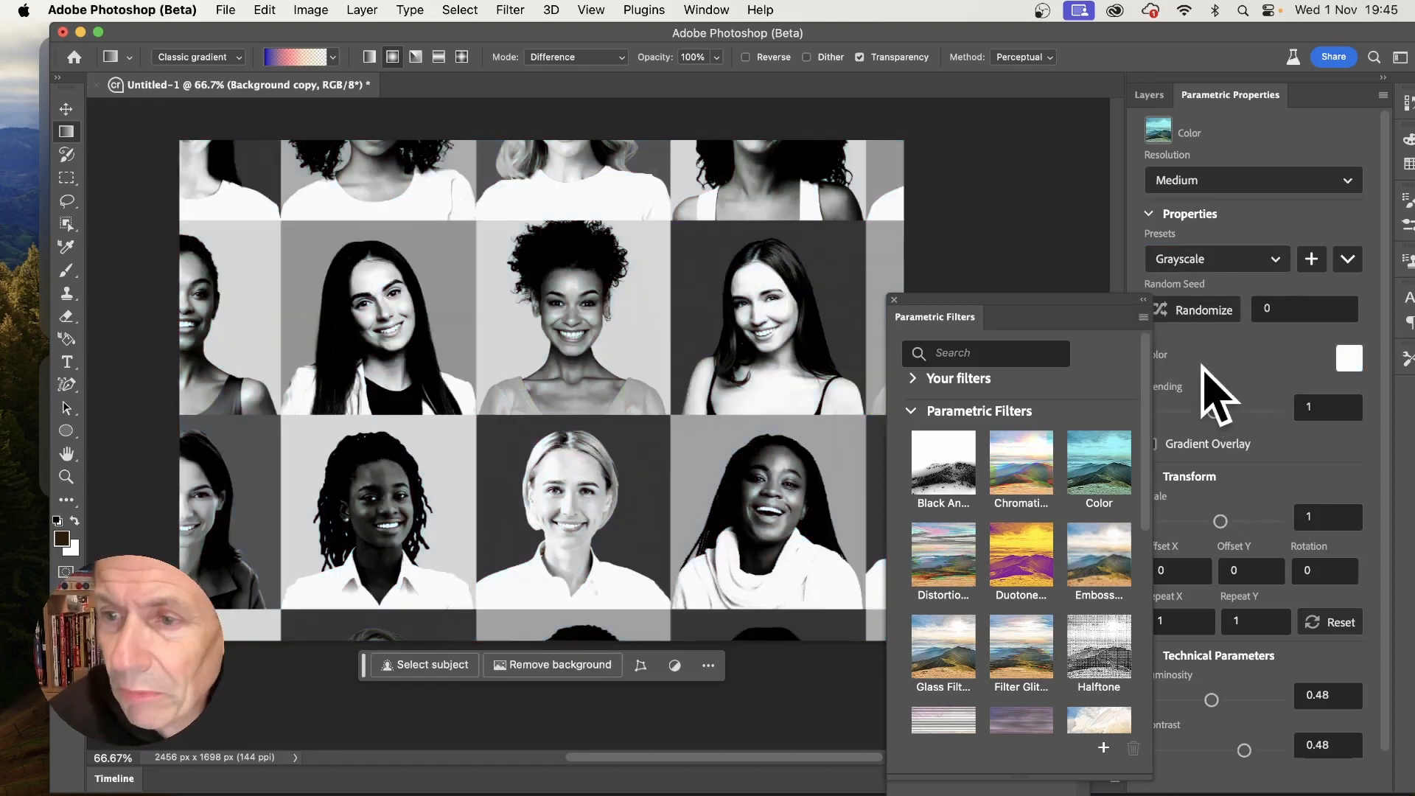
mouse_move(1054, 302)
mouse_down()
mouse_move(1024, 294)
mouse_move(1034, 285)
mouse_up()
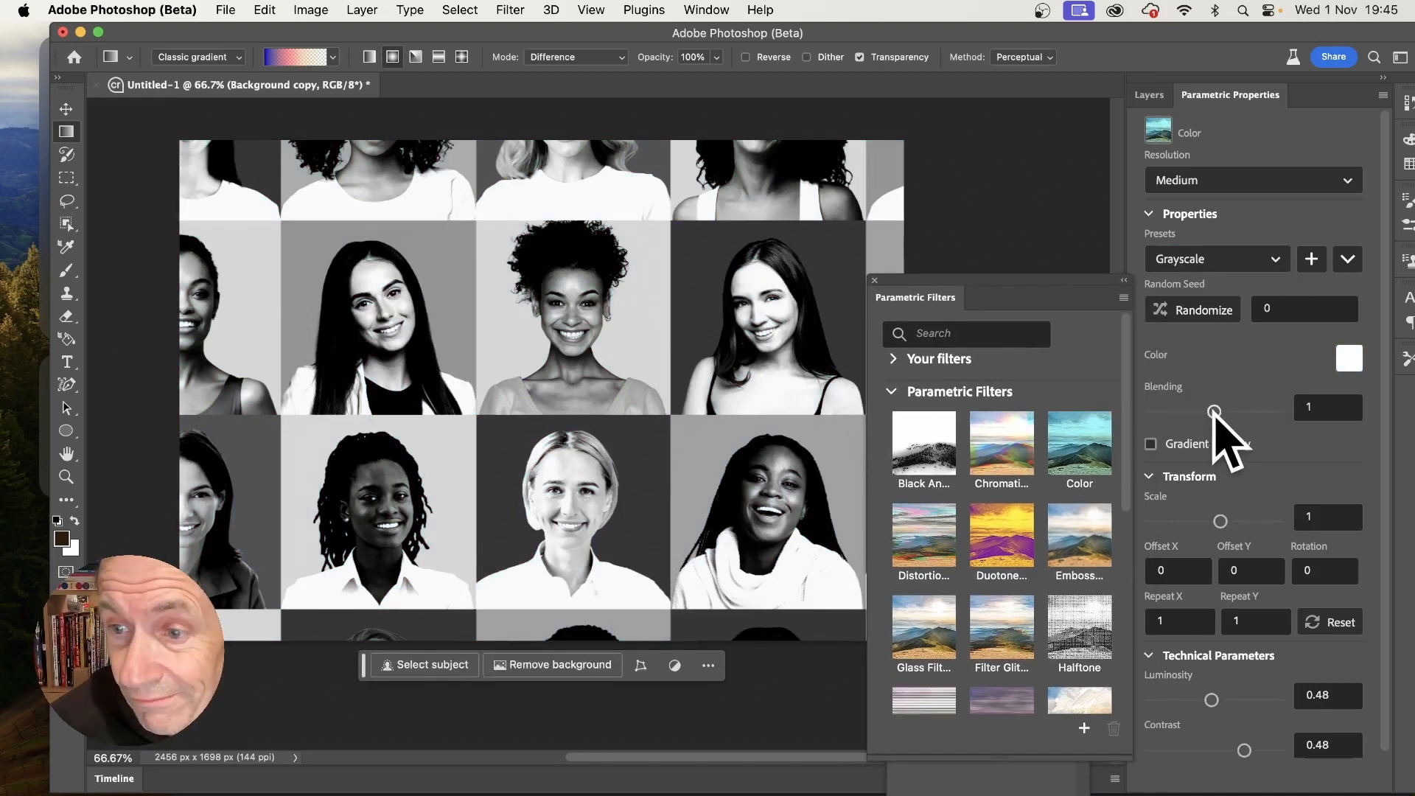
drag(1214, 411, 1173, 413)
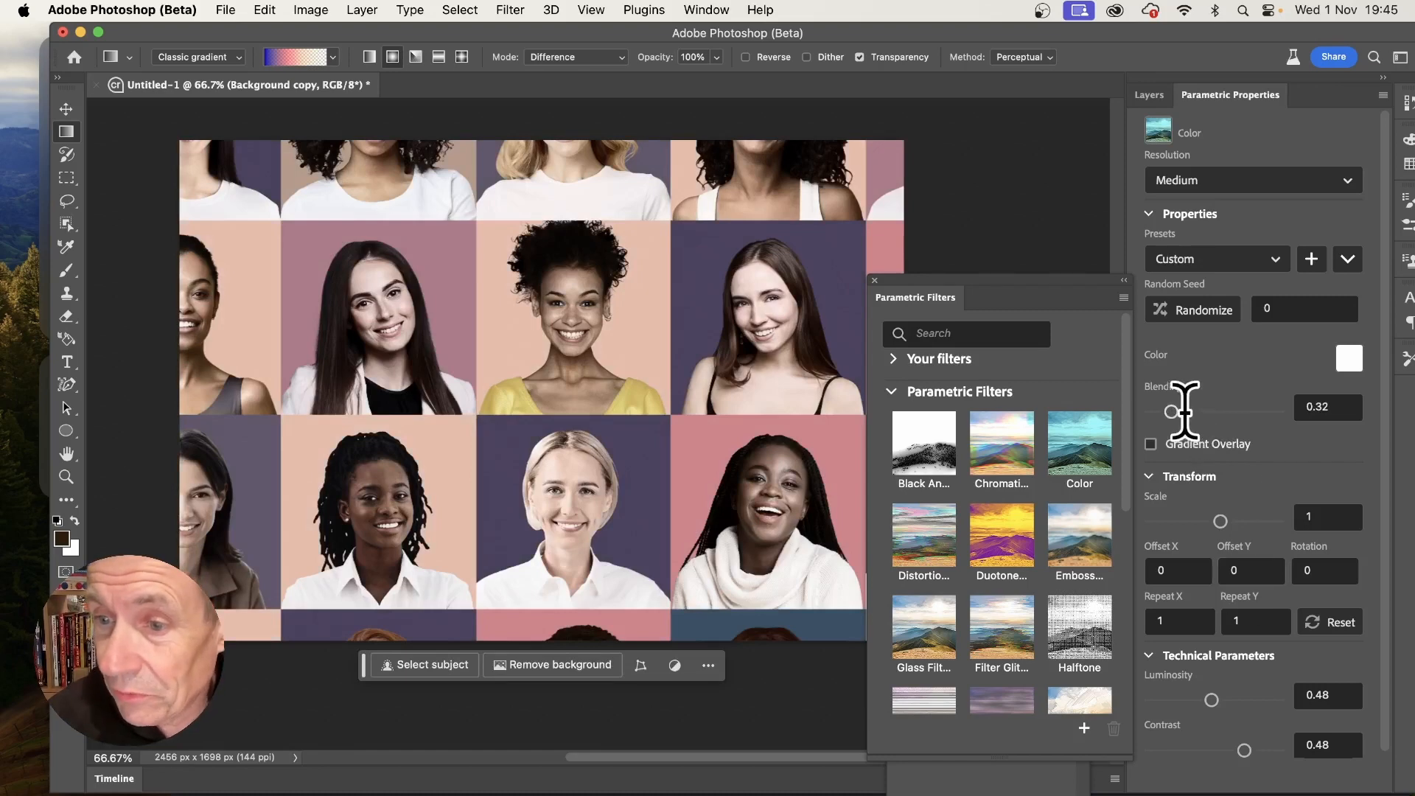
drag(1177, 409, 1264, 413)
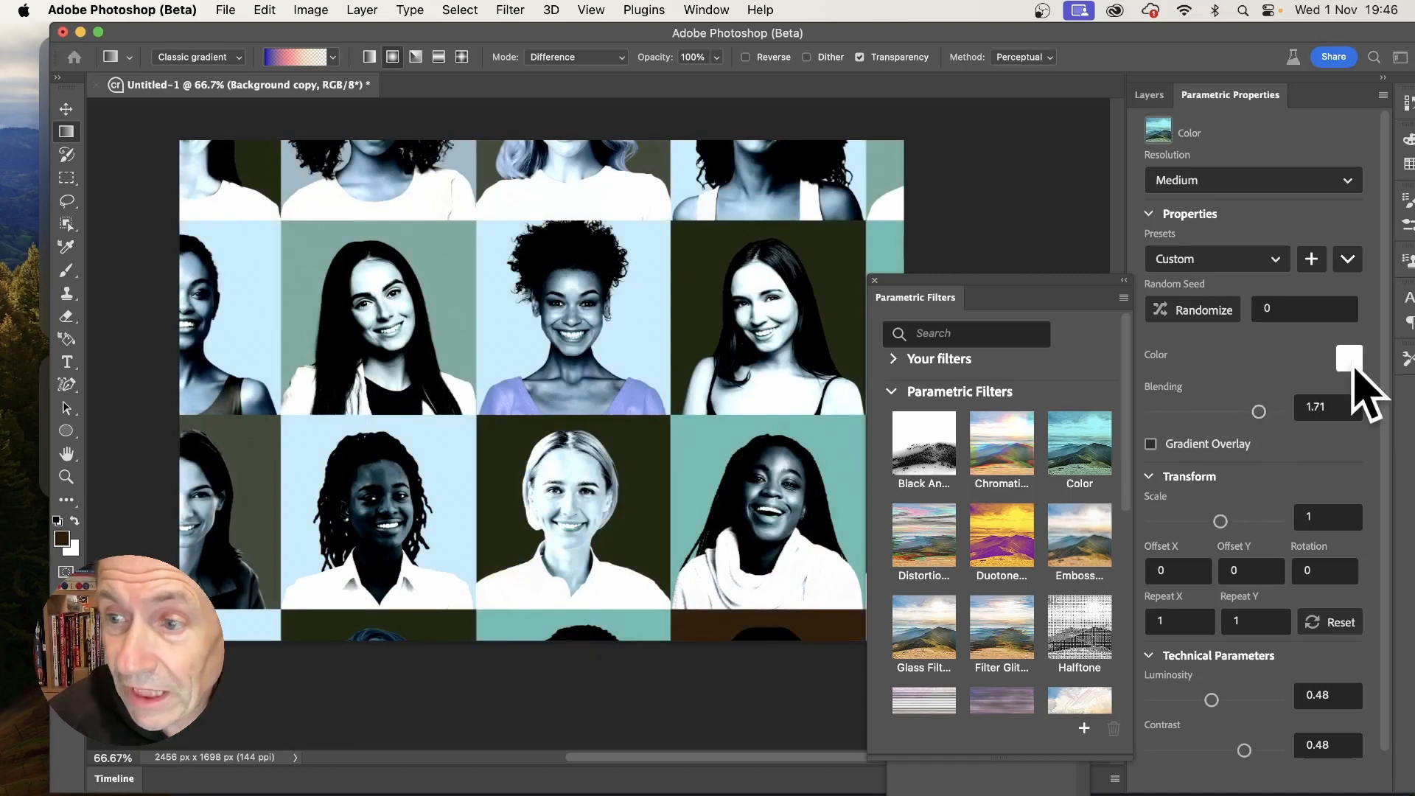
- Set the filter color to #bf3434 and Blending to 1.53, trying Gradient Overlay and turning it back off
click(1349, 359)
drag(806, 543, 927, 469)
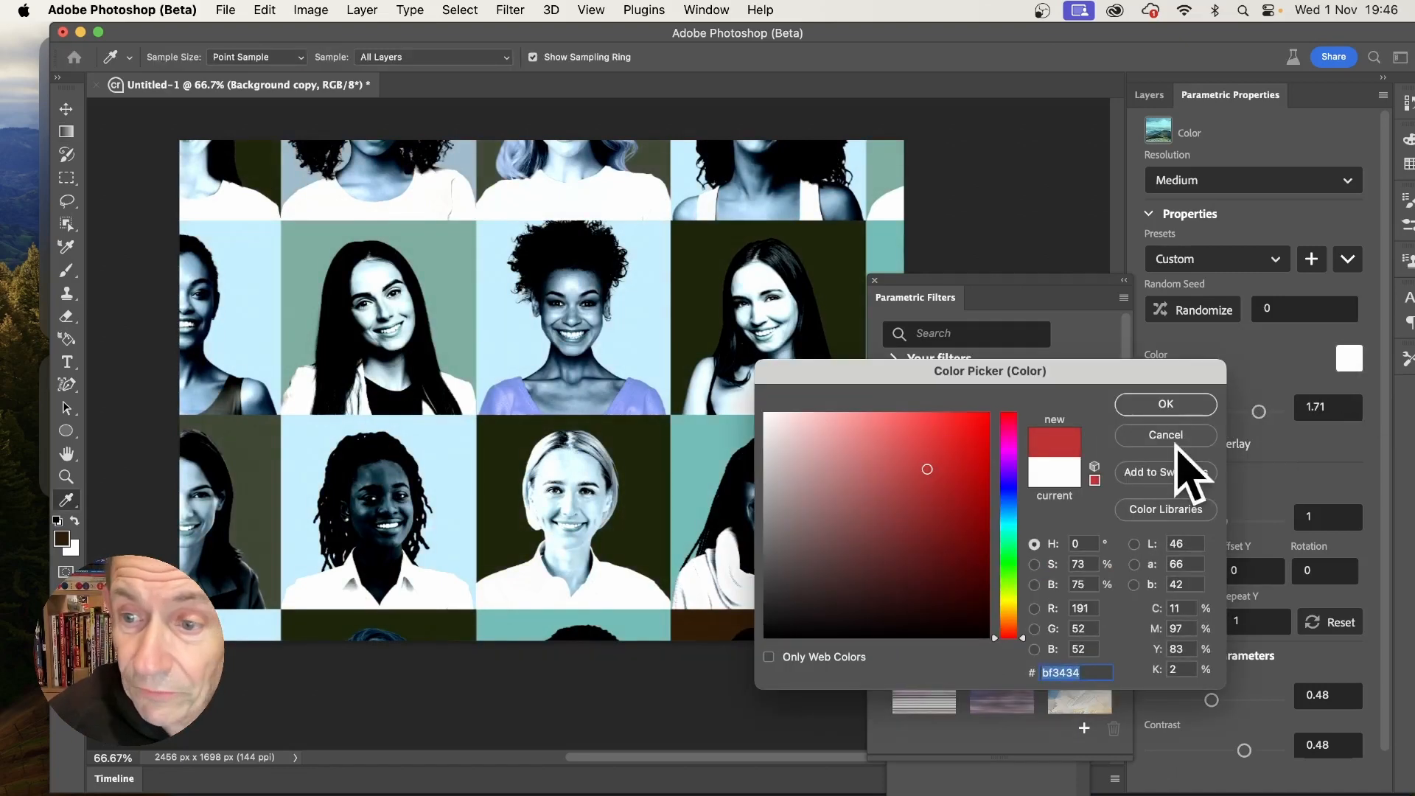
click(1166, 405)
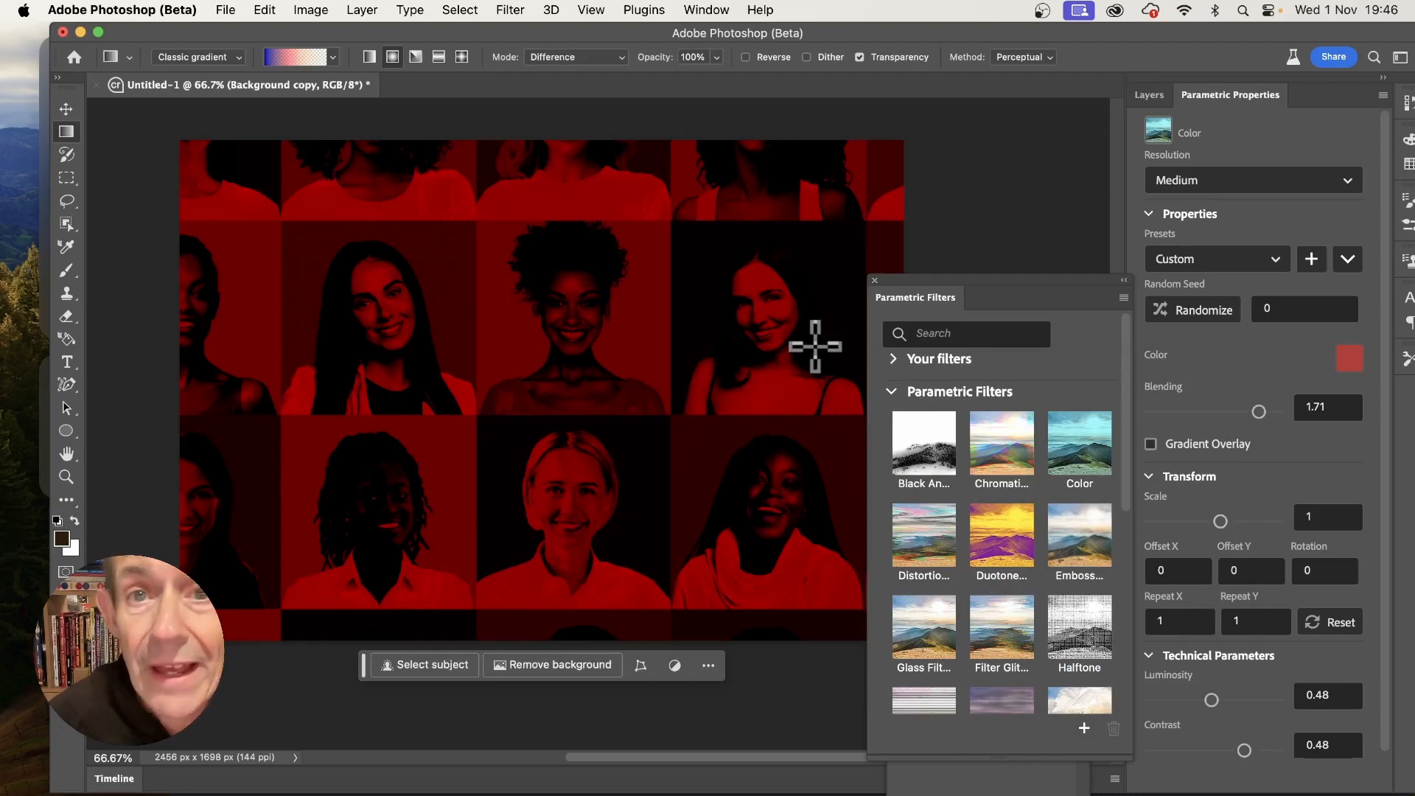
drag(1257, 431, 1247, 411)
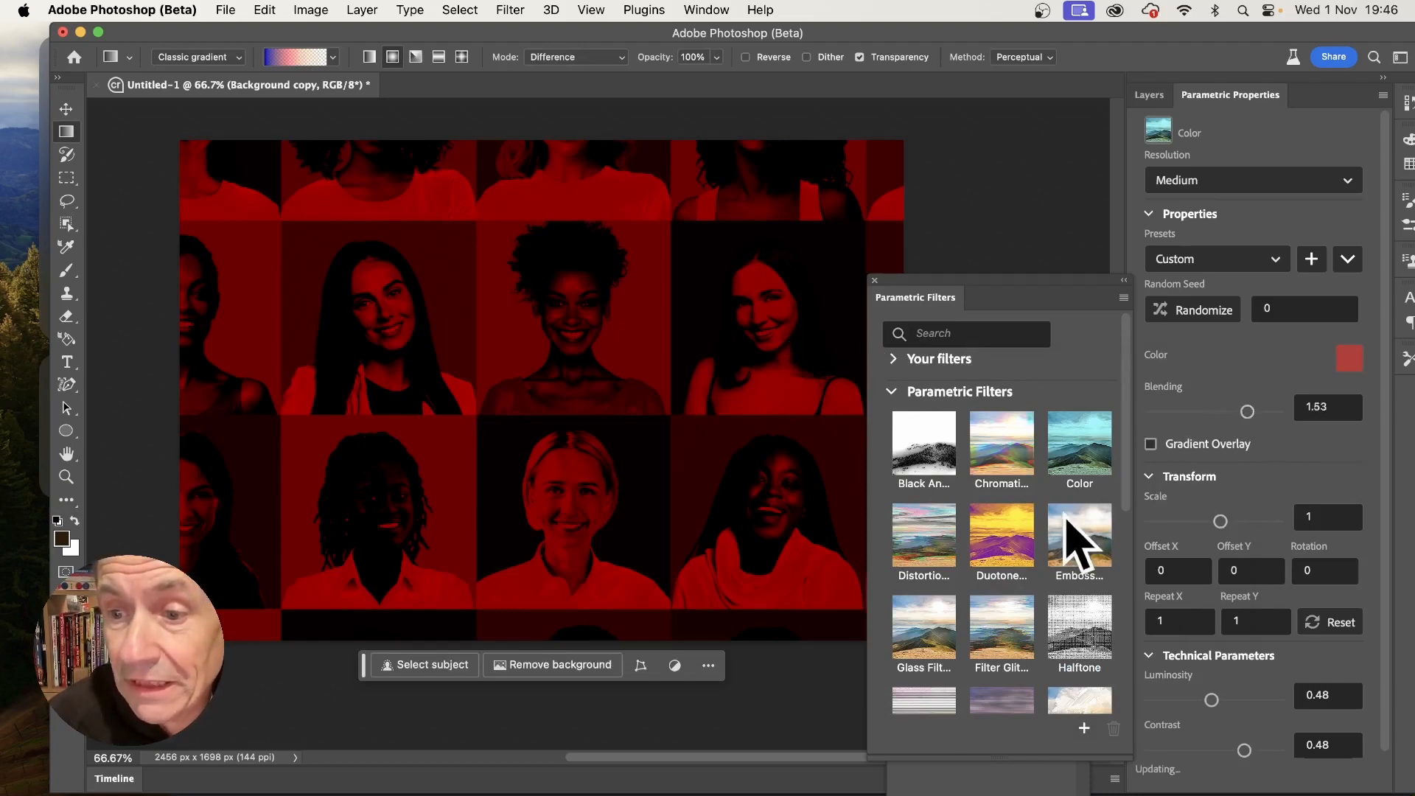
click(1151, 445)
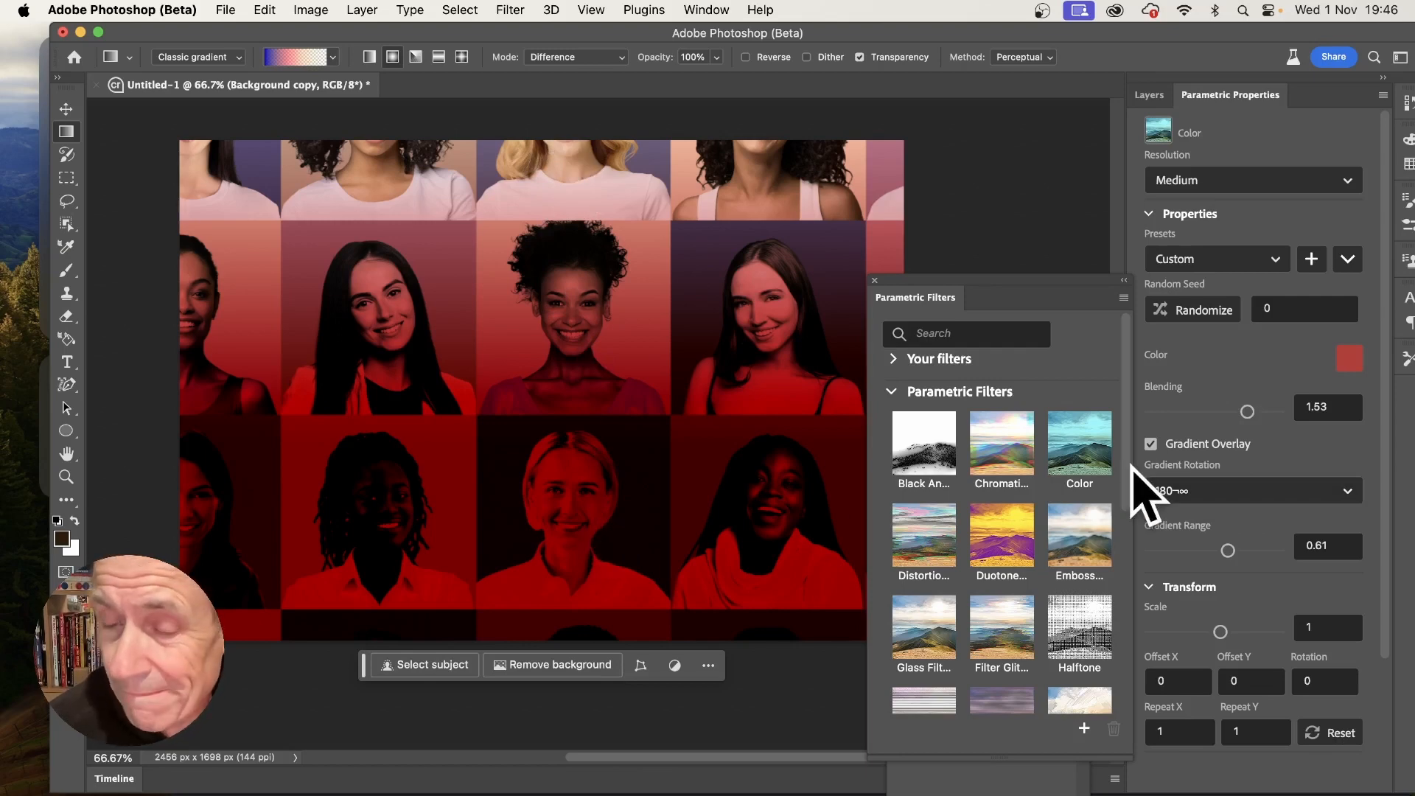
click(1150, 444)
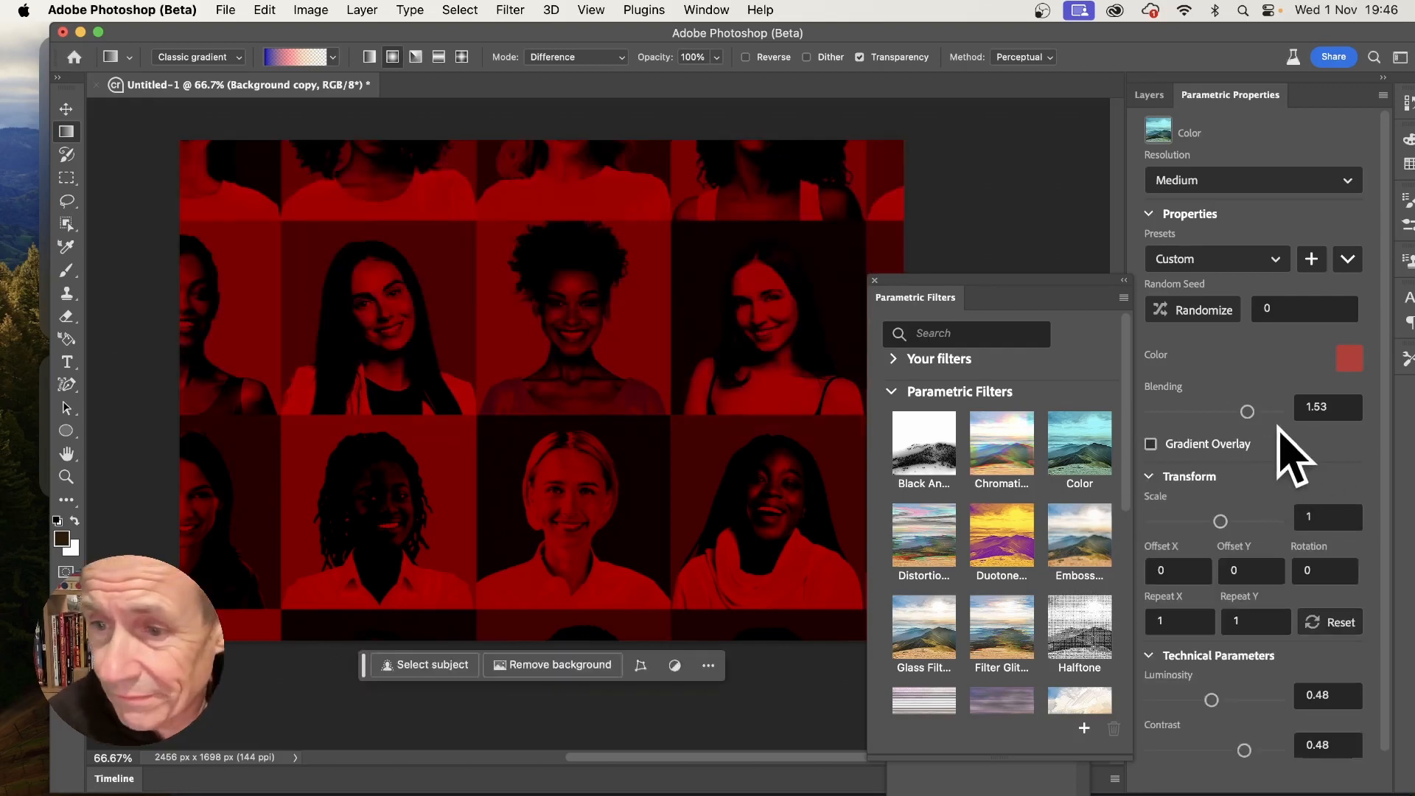
- Set the Color filter's Blending to 1.27 and its Transform Scale to 0.68
click(1245, 410)
drag(1246, 411, 1232, 411)
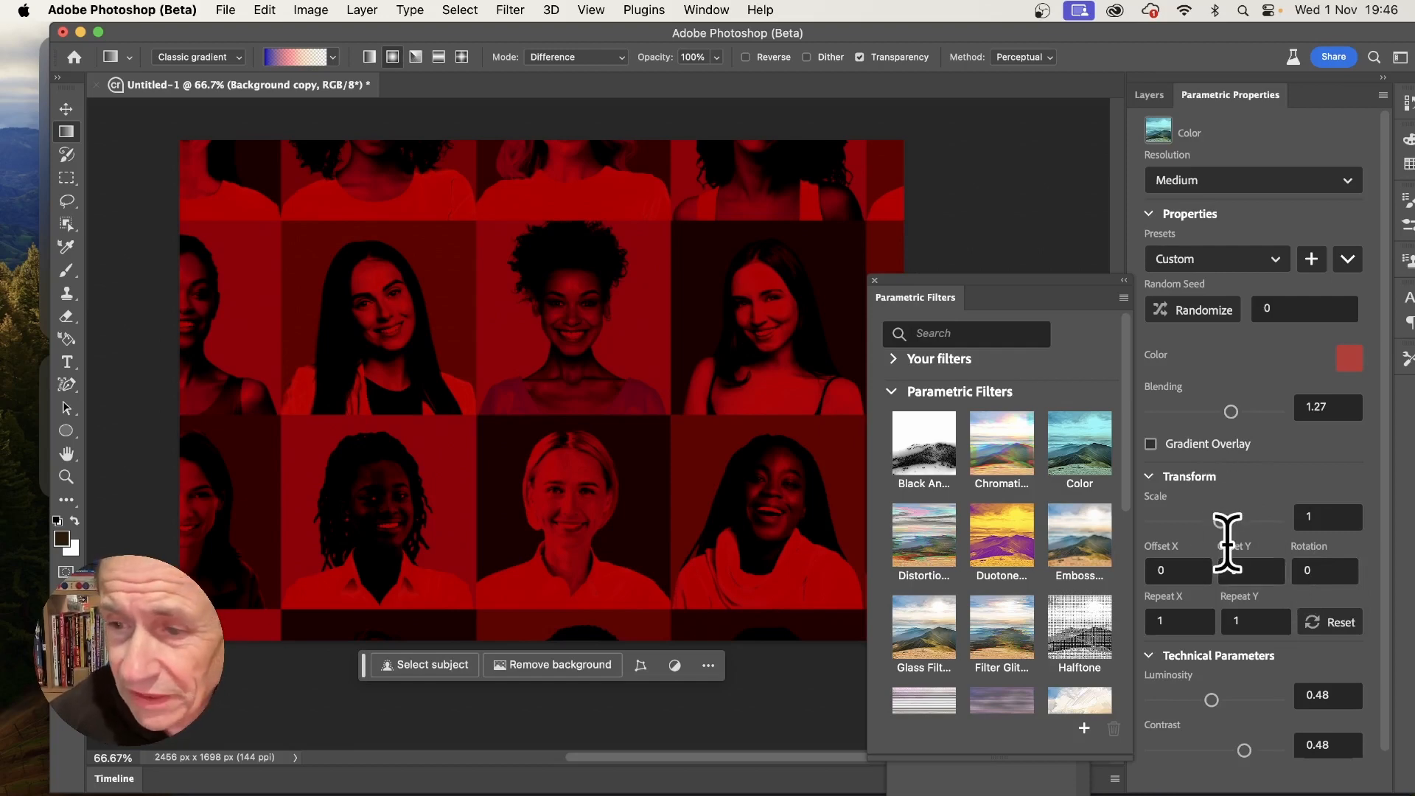
drag(1223, 521, 1218, 521)
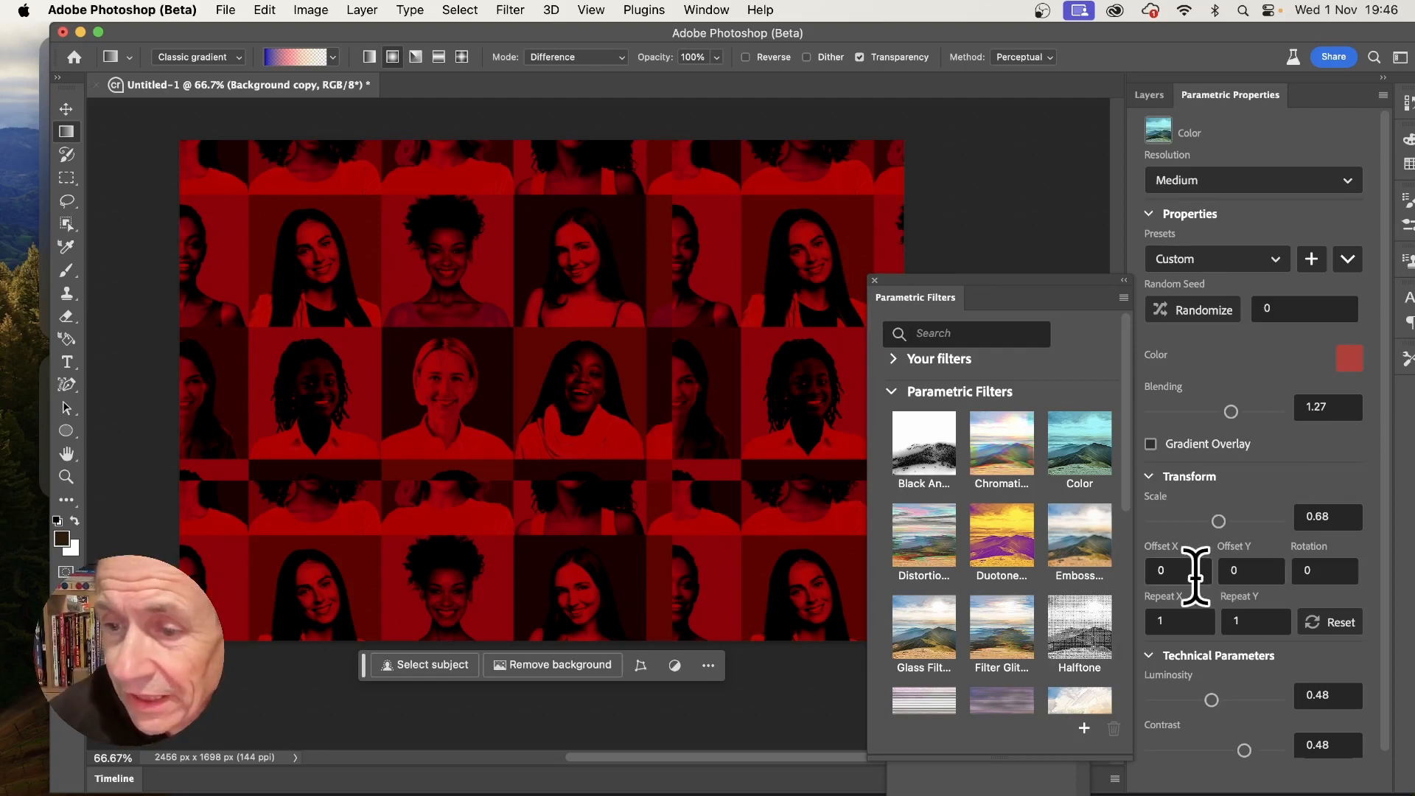
- Try a Repeat X value of 5 for the filter pattern and set it back to 1
click(1150, 622)
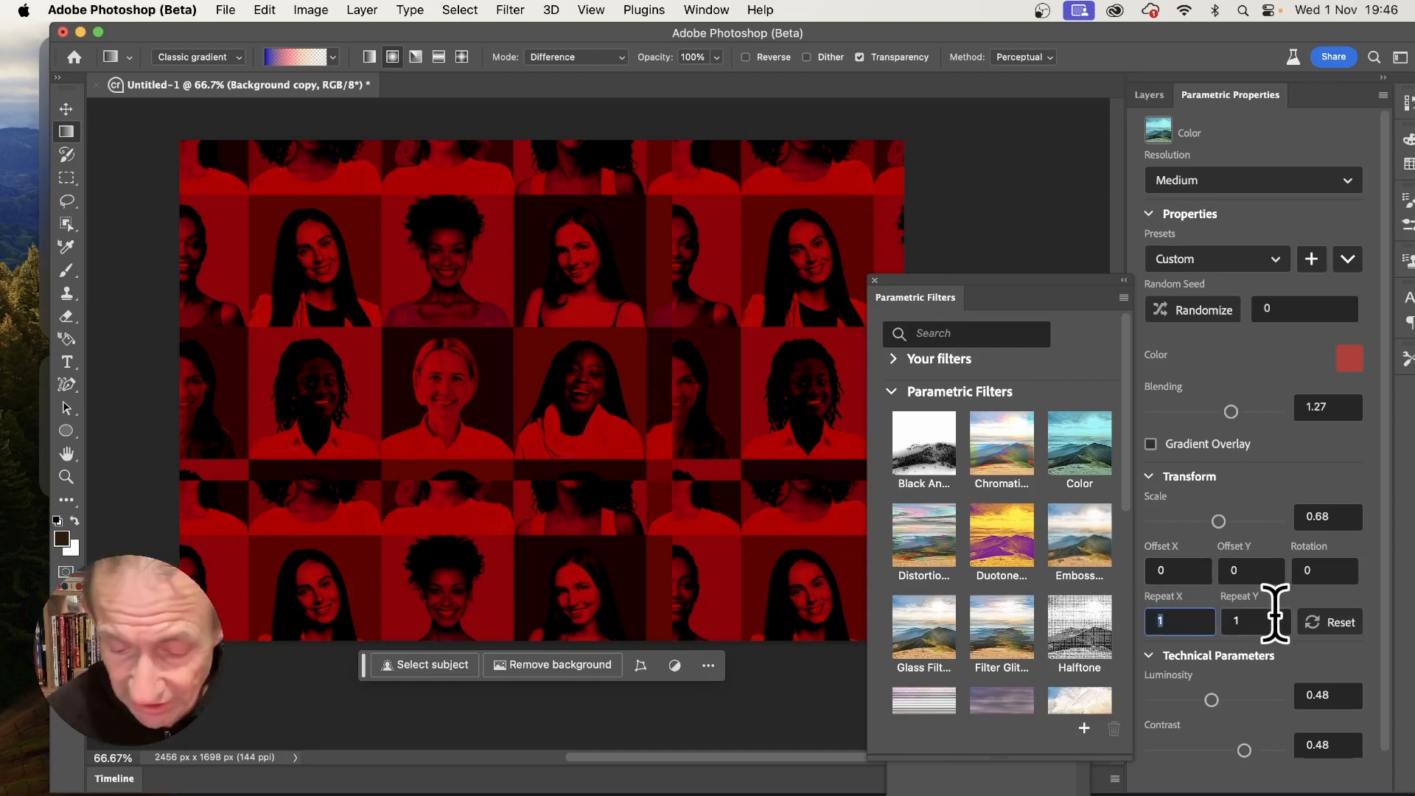
text(5)
key(Return)
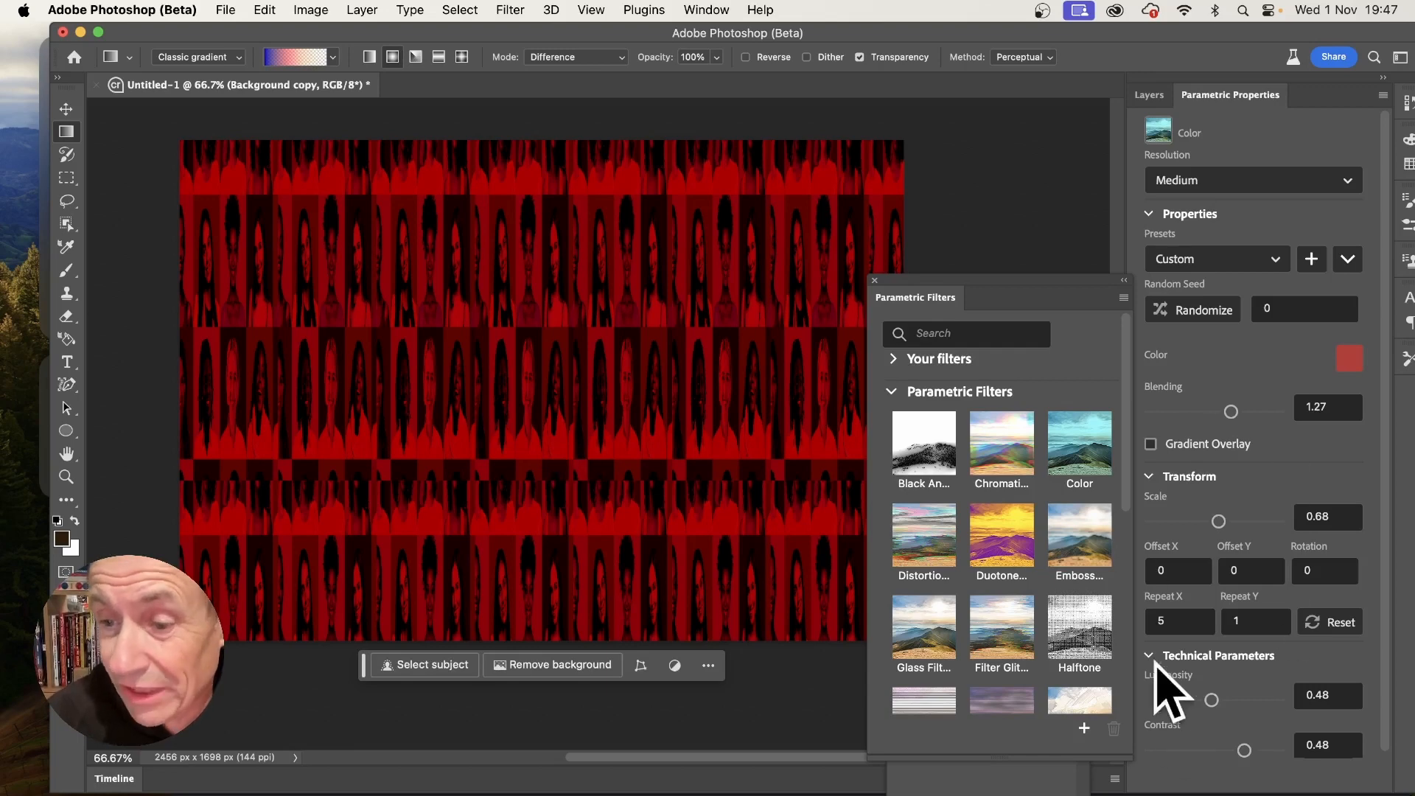
click(1150, 617)
text(1)
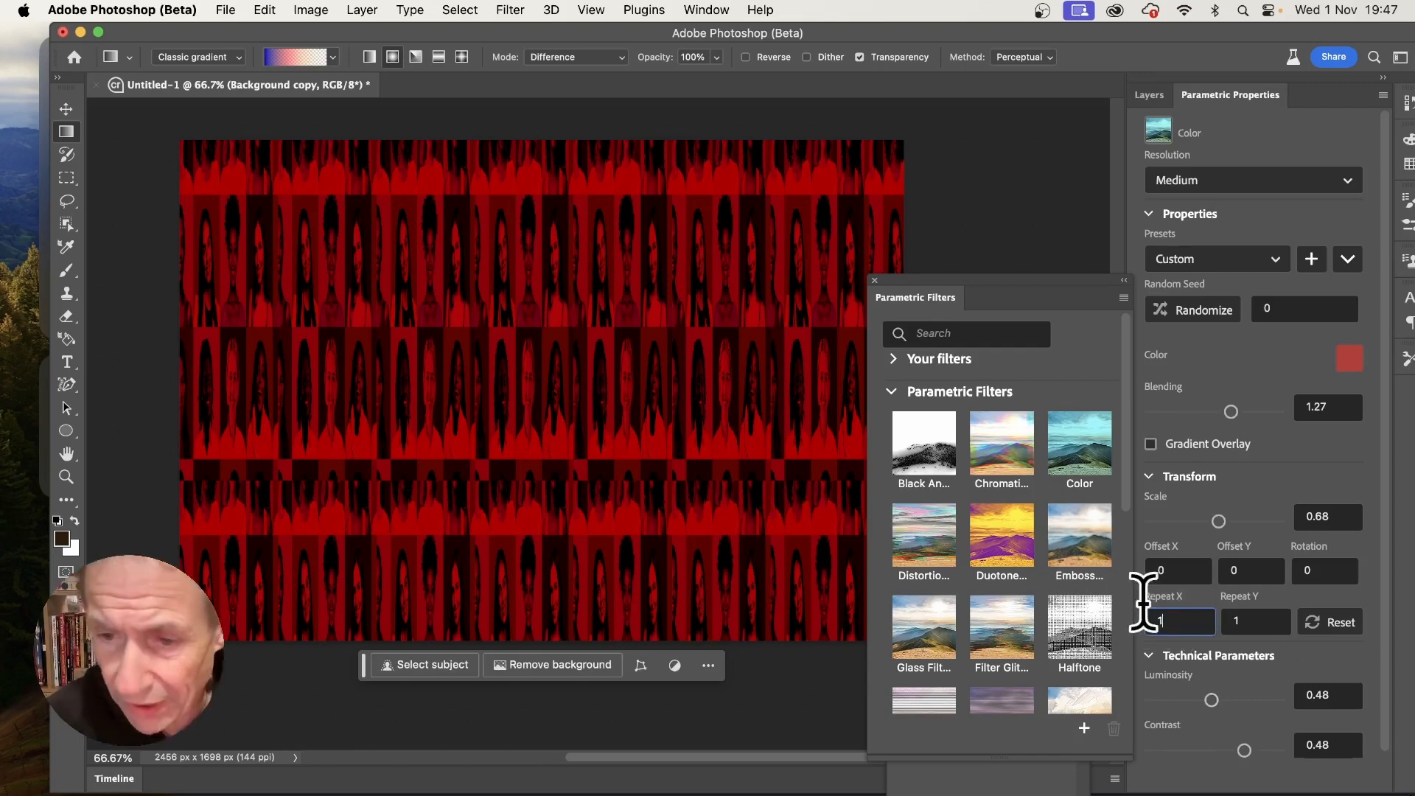
key(Return)
- Set the filter's Transform Rotation to 45
click(1327, 572)
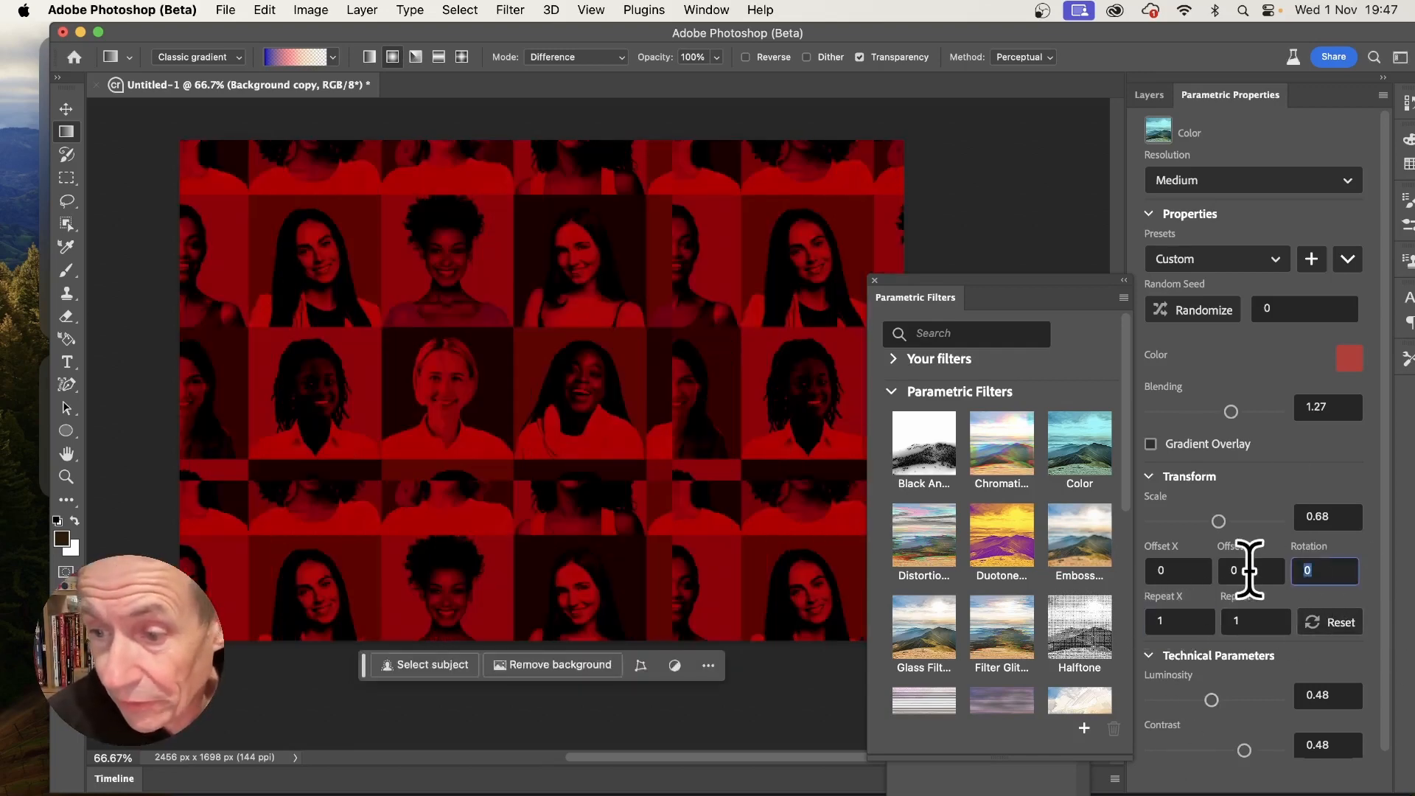
text(45)
key(Return)
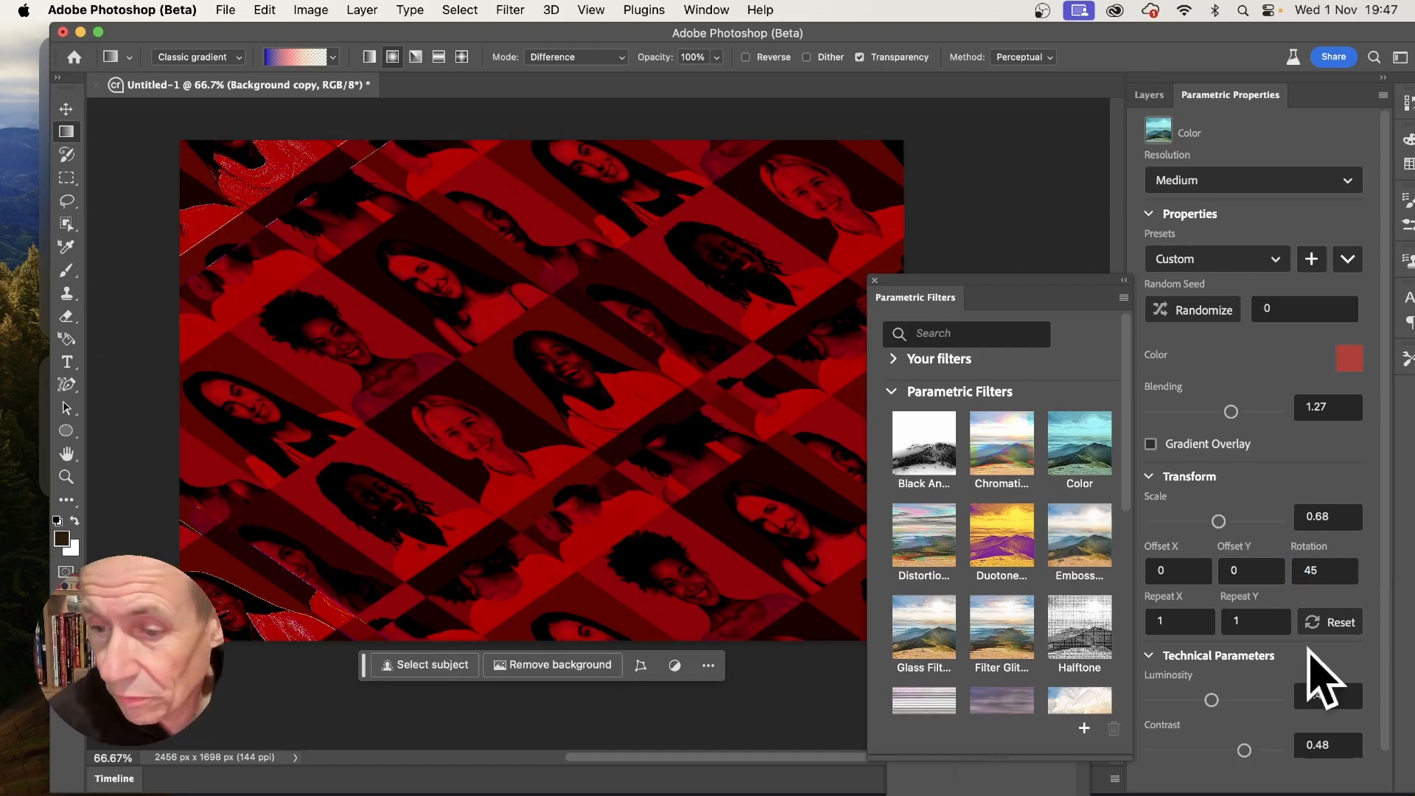
- Set the filter's Luminosity to 0.72 and its Contrast to 0.6 in the technical parameters
drag(1213, 700, 1249, 696)
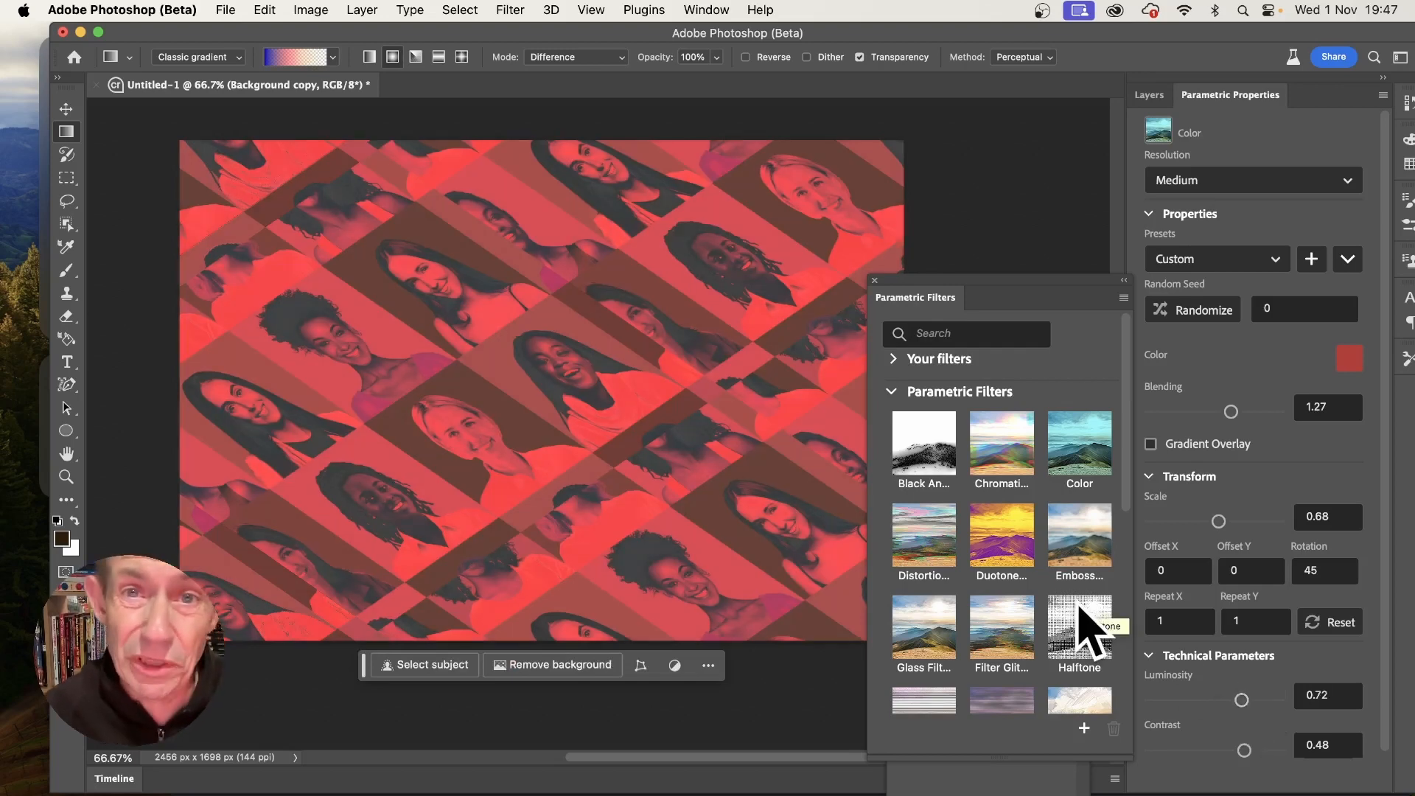
drag(1247, 747, 1167, 747)
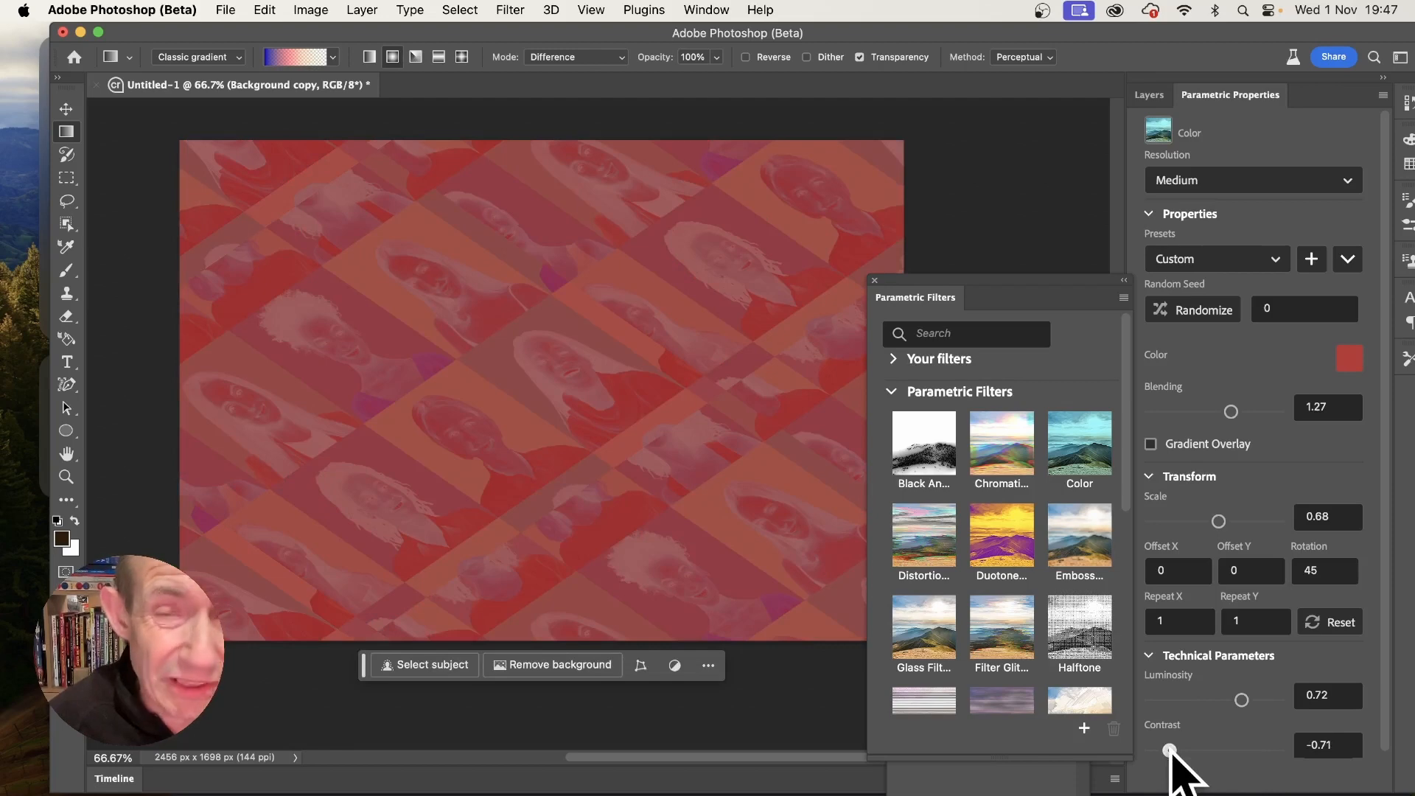
drag(1170, 750, 1251, 749)
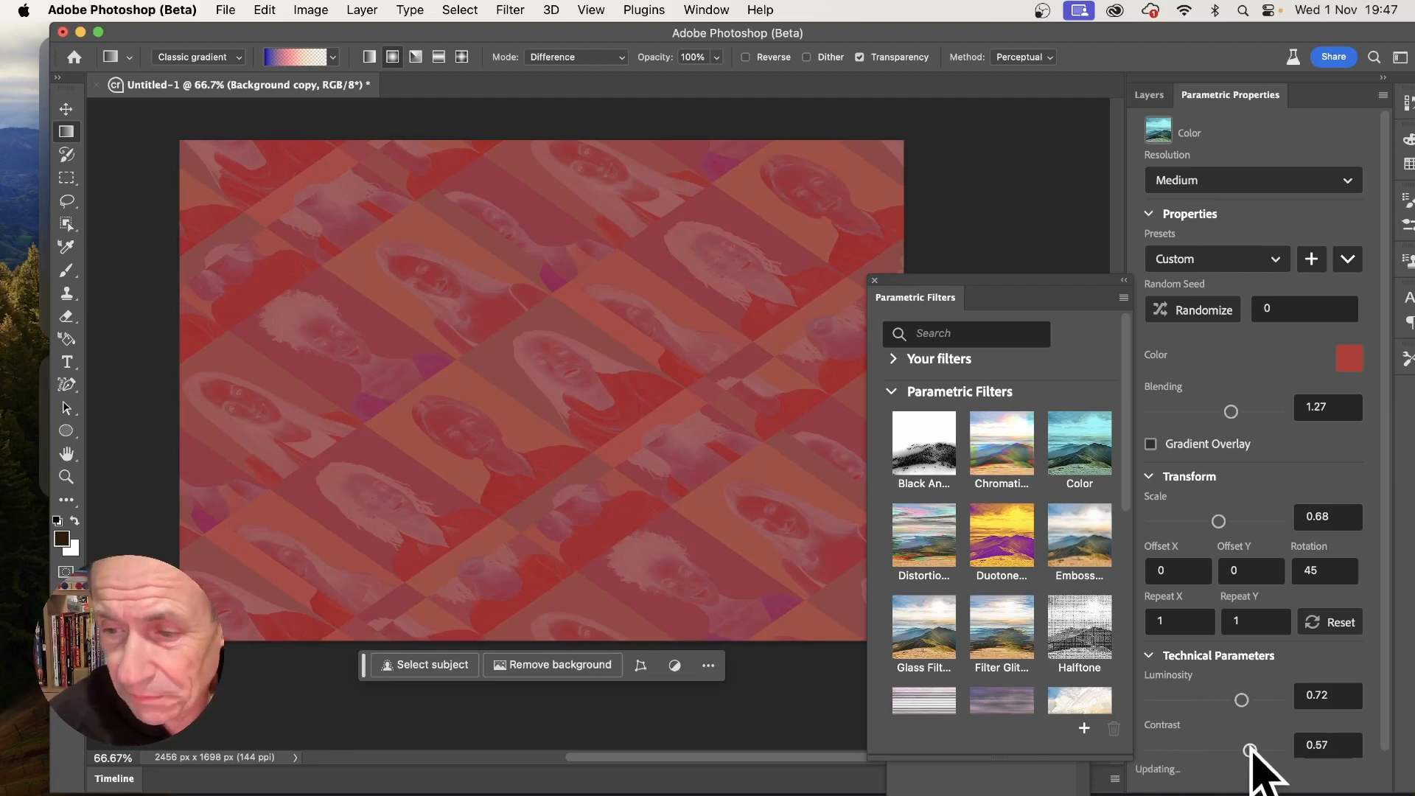
click(1251, 750)
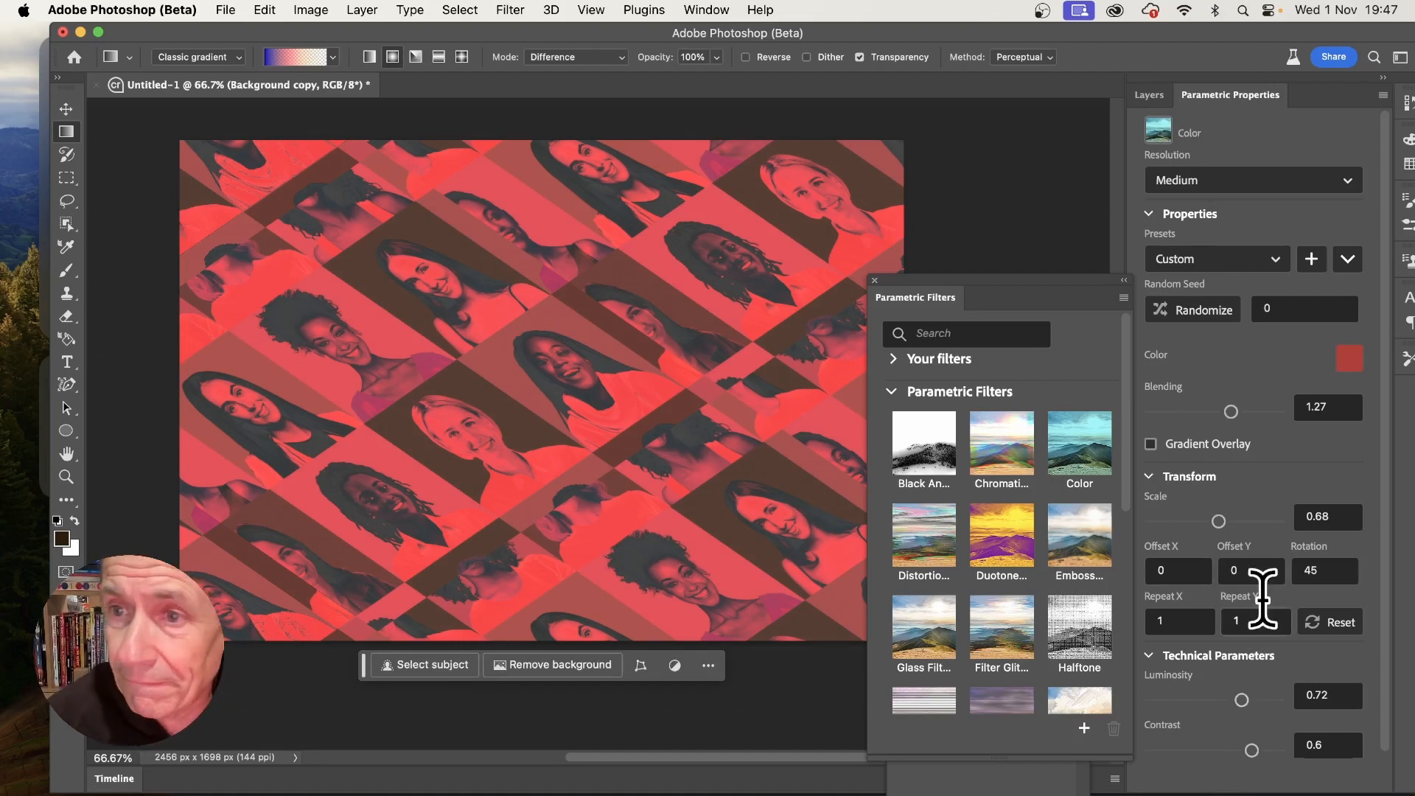
- Hide and show the Smart Filters on the Background copy layer to compare the image with and without the effect
click(1148, 96)
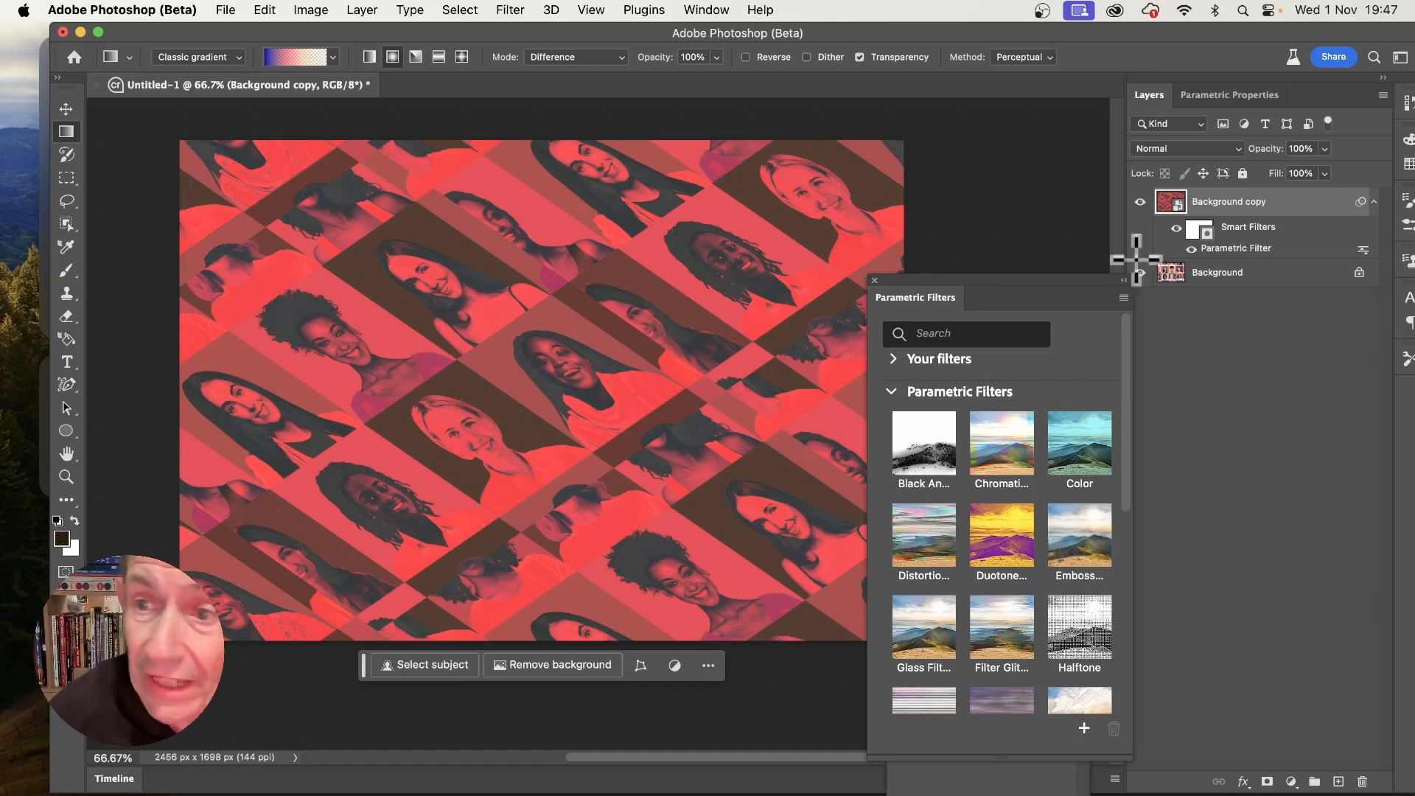
click(1182, 228)
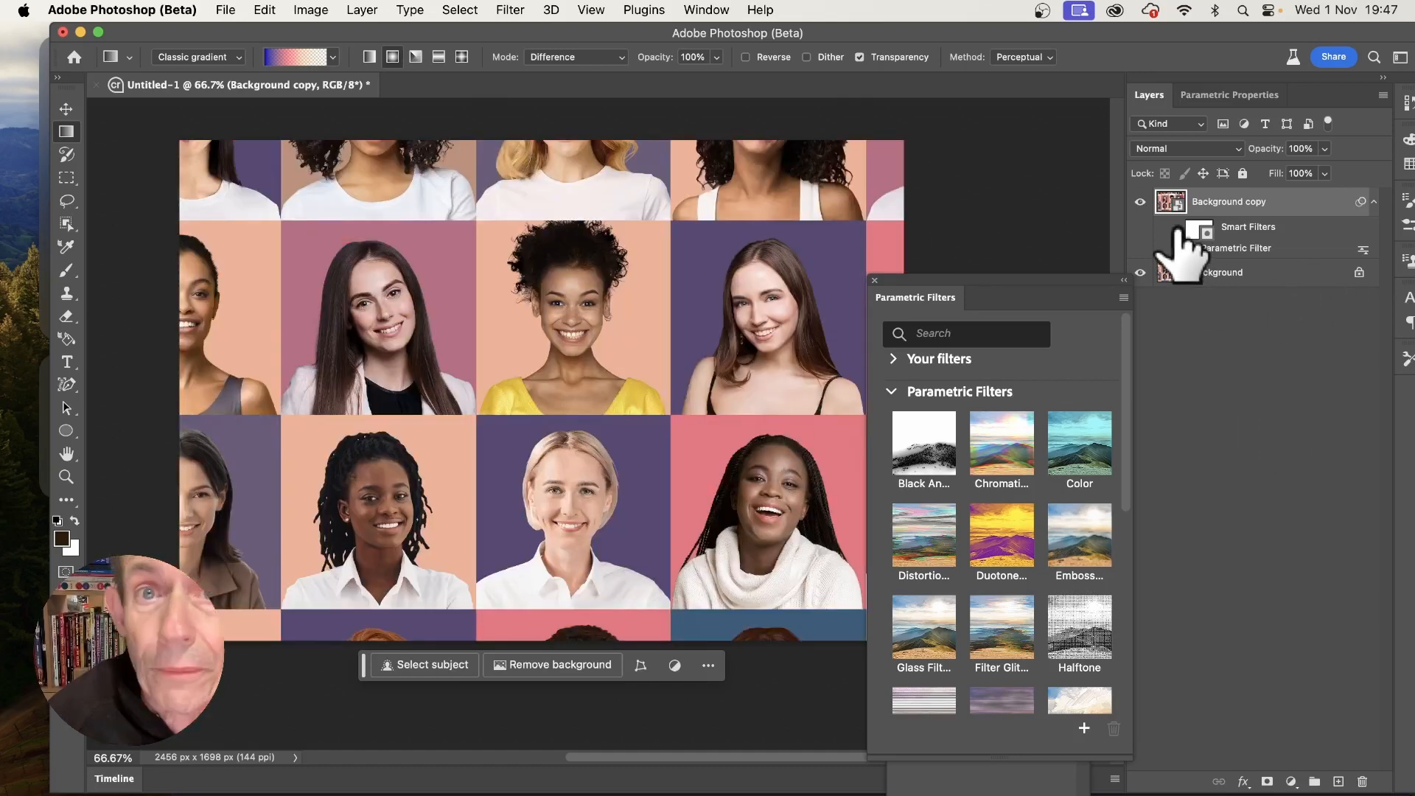
click(1181, 229)
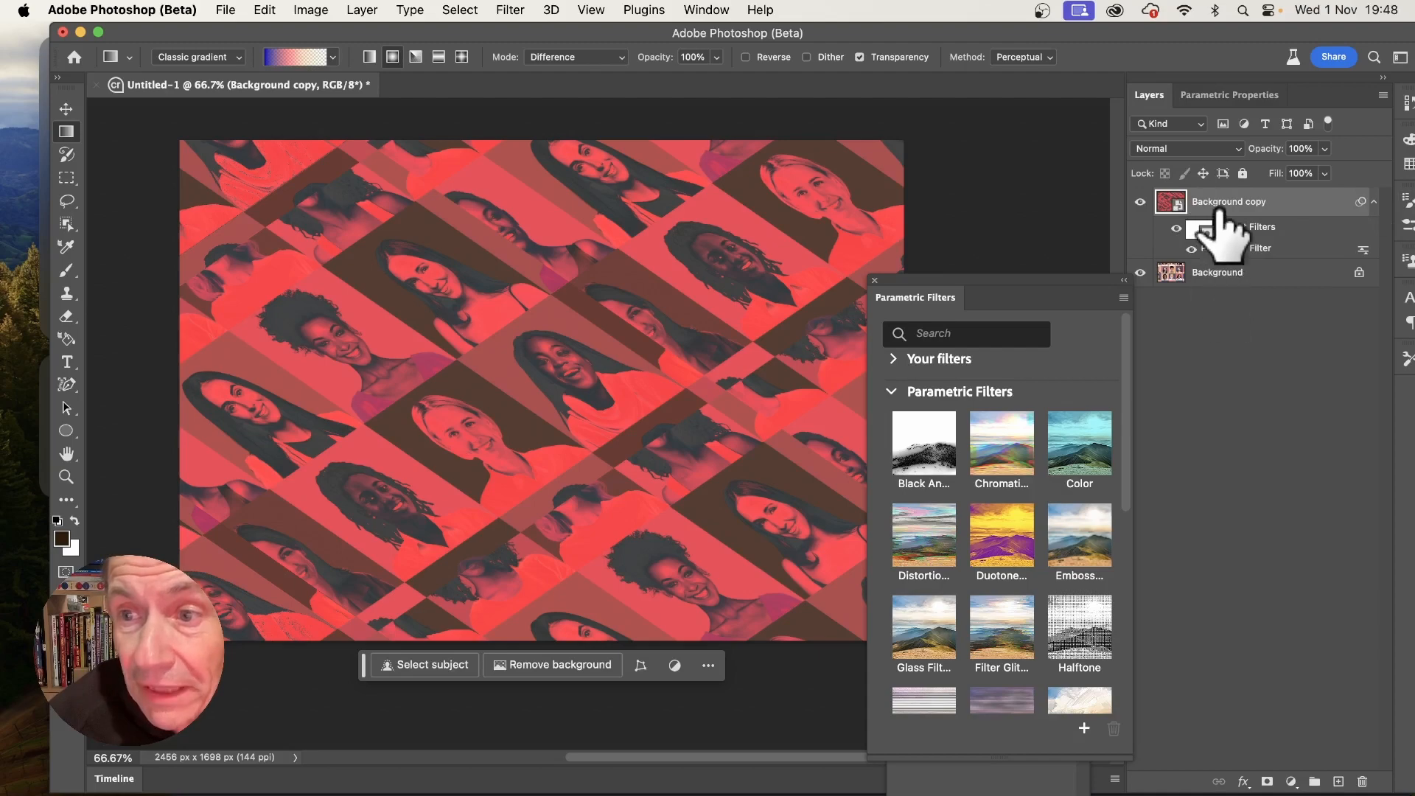
- Set the Background copy layer's blend mode to Lighten and reopen its Parametric Filter settings
click(1175, 149)
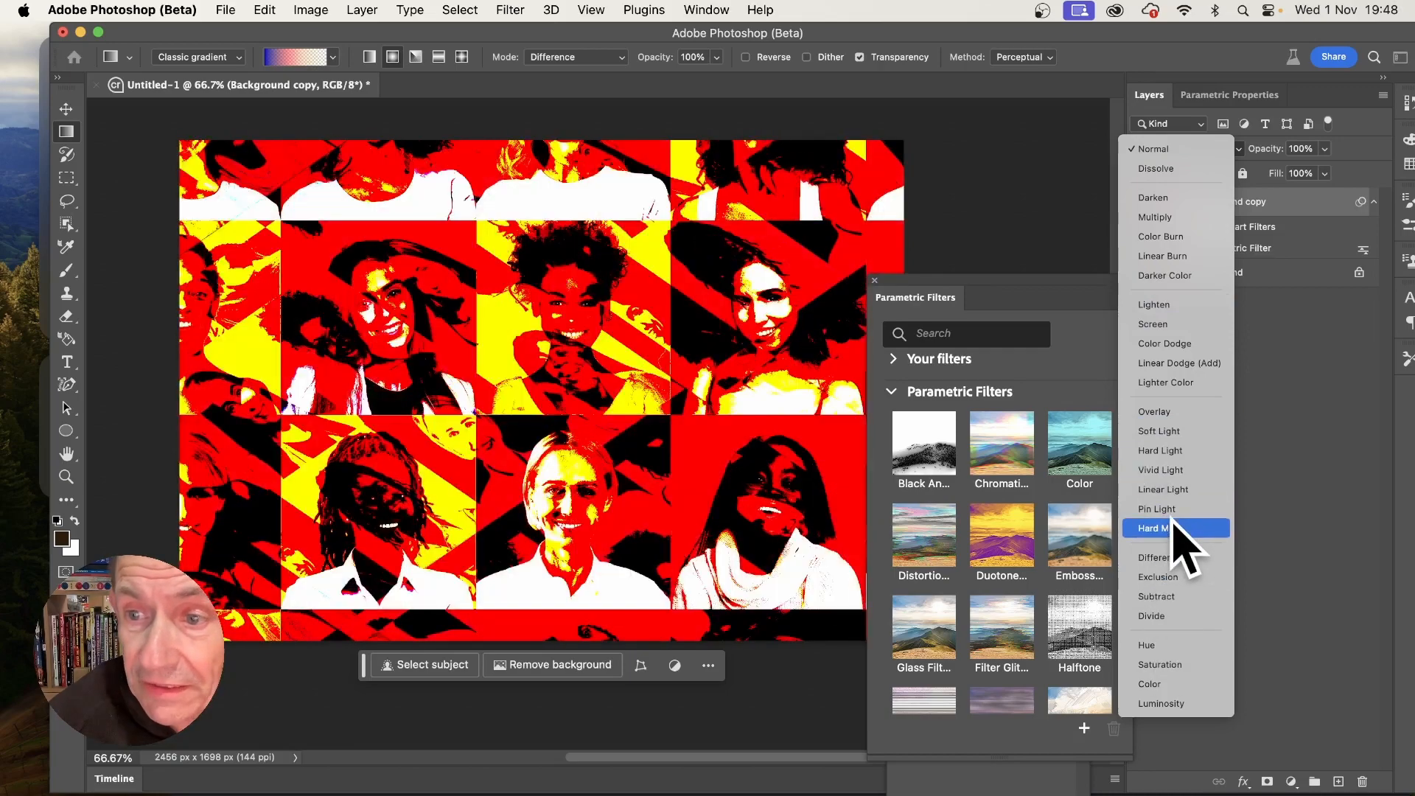
click(1173, 303)
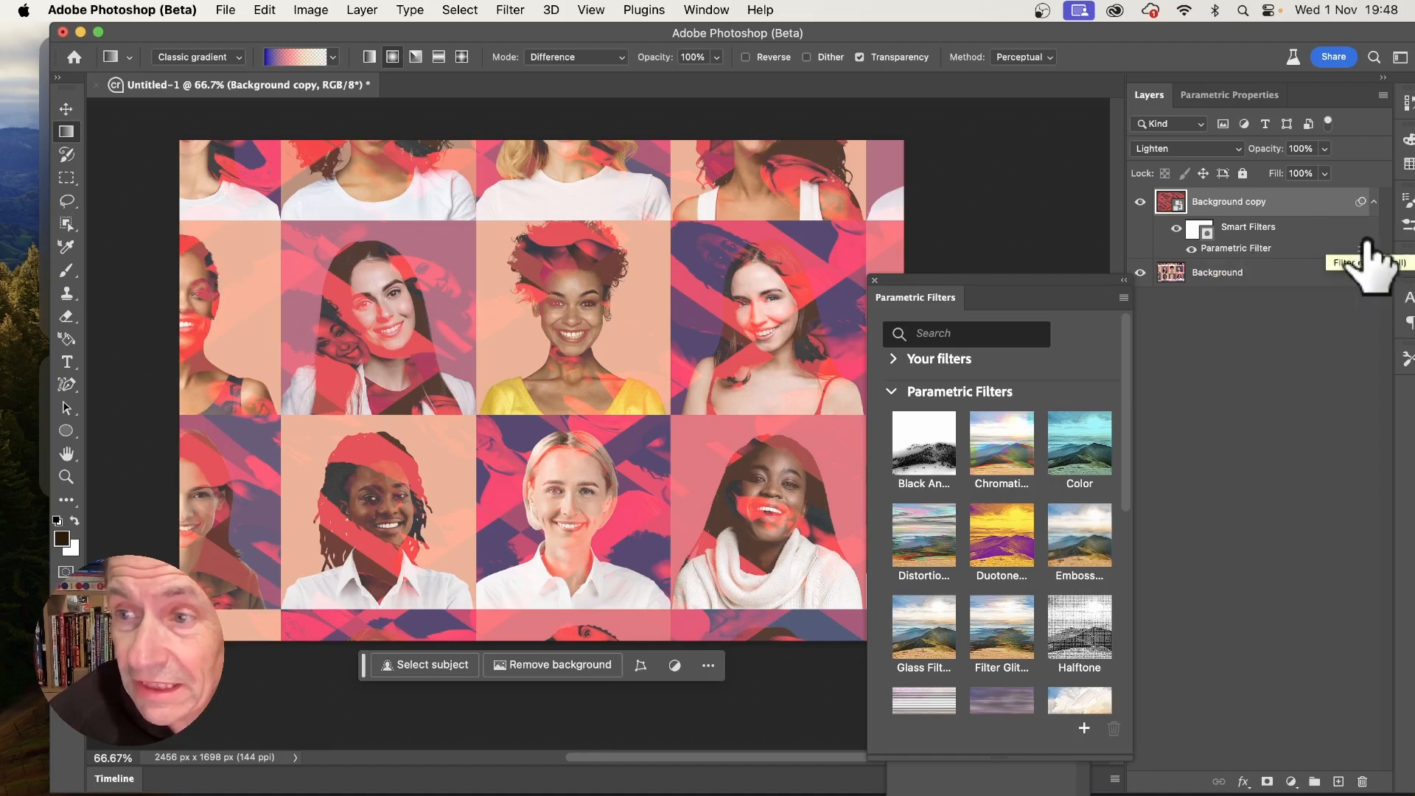
double_click(1250, 250)
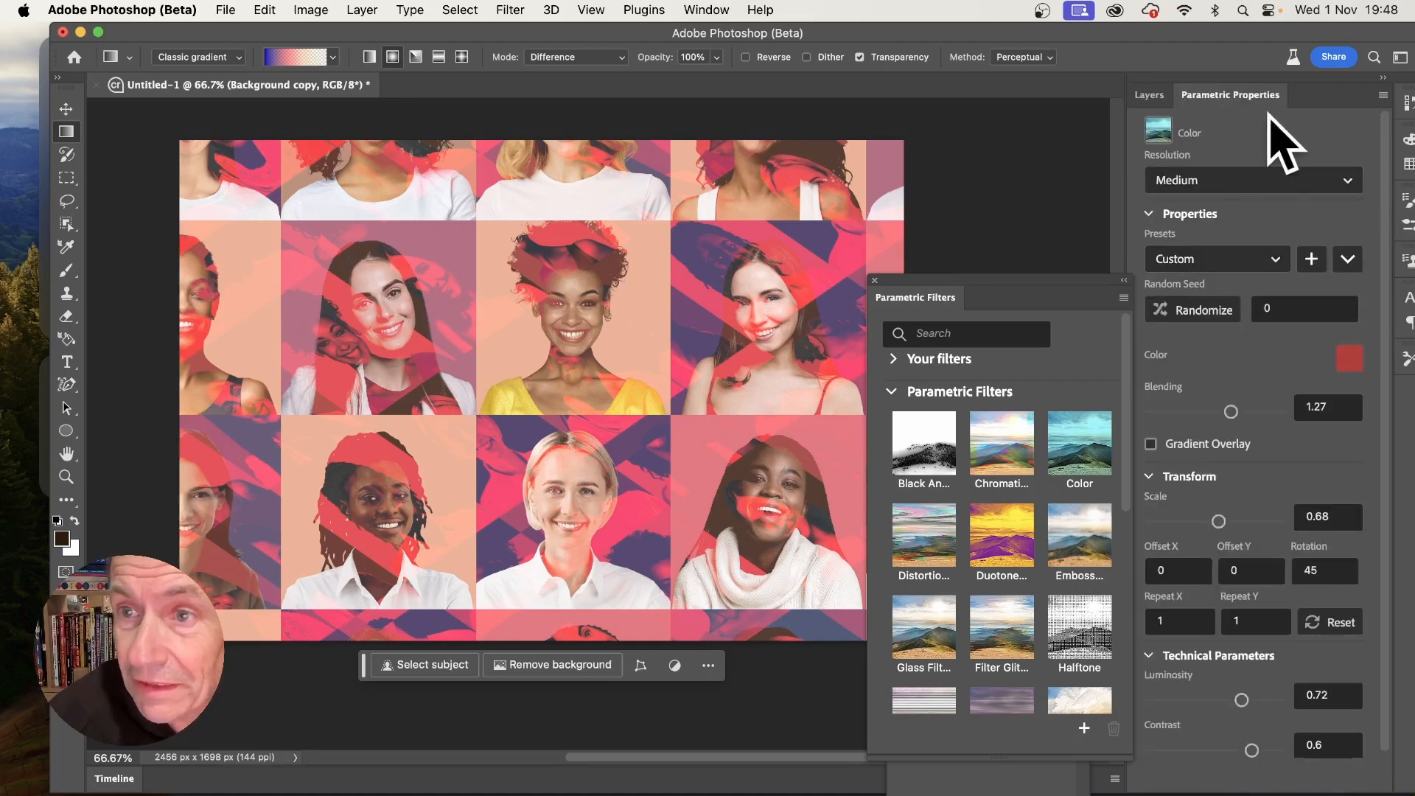
- Open the Parametric Filter's blending options on Background copy, try the Darker Color and Overlay modes, and choose Linear Light
click(1150, 95)
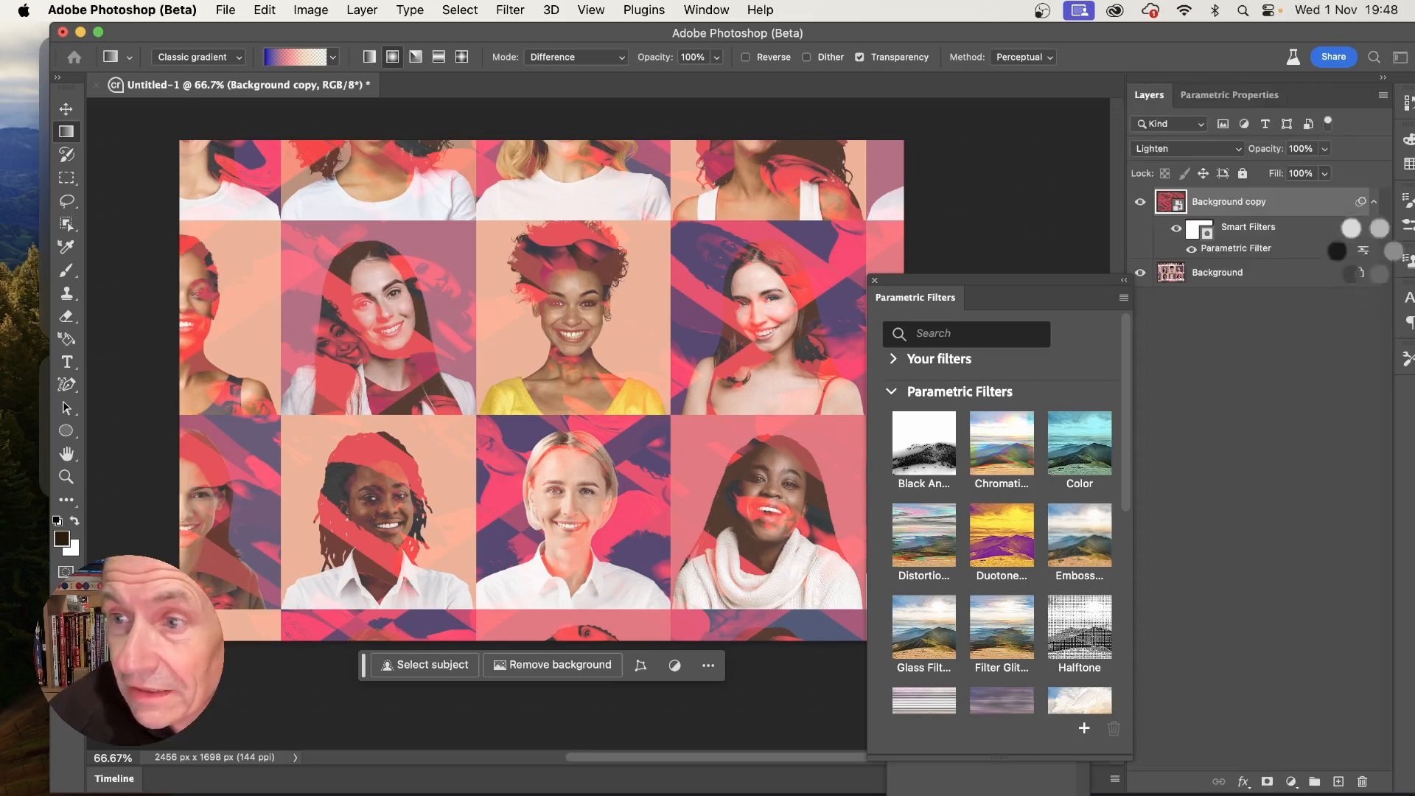
double_click(1363, 251)
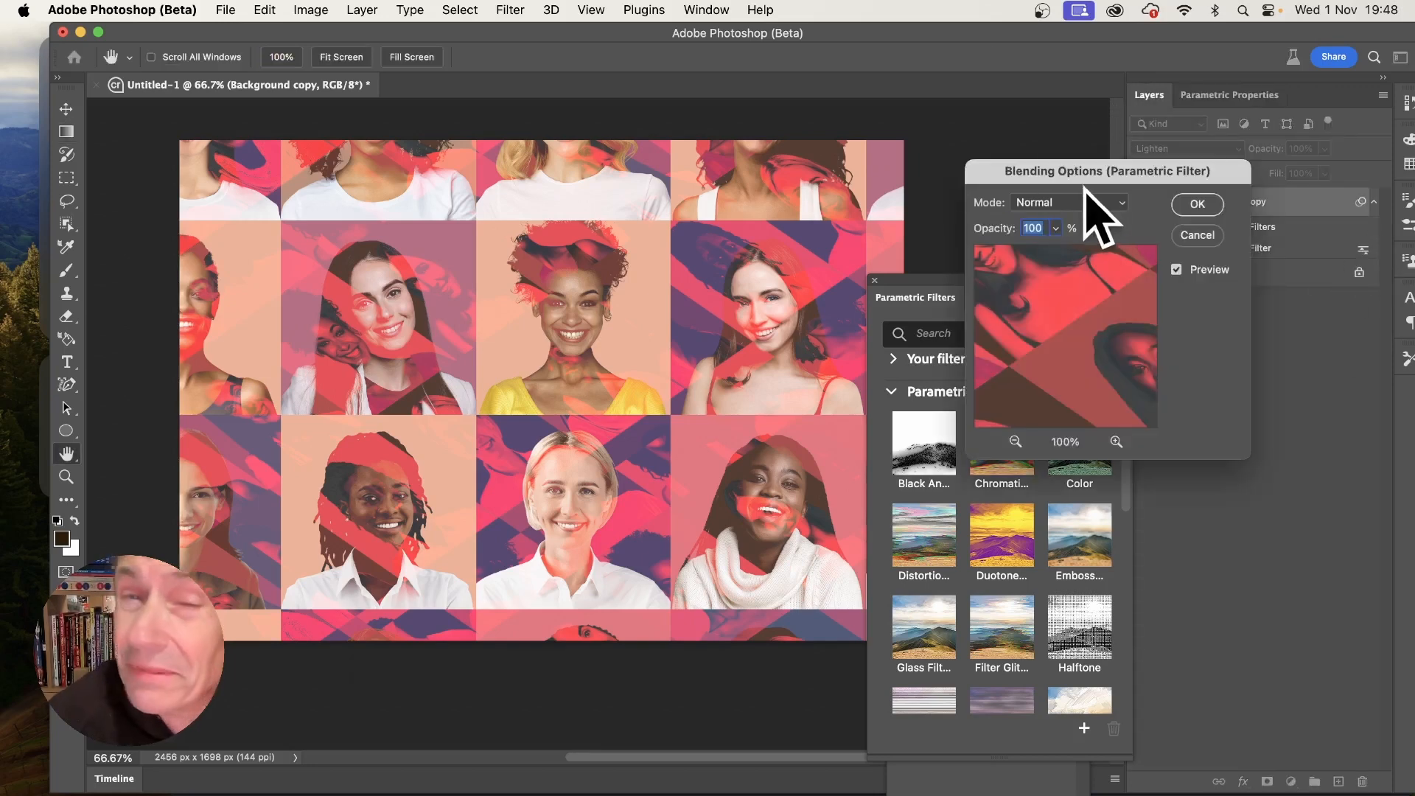
click(1117, 203)
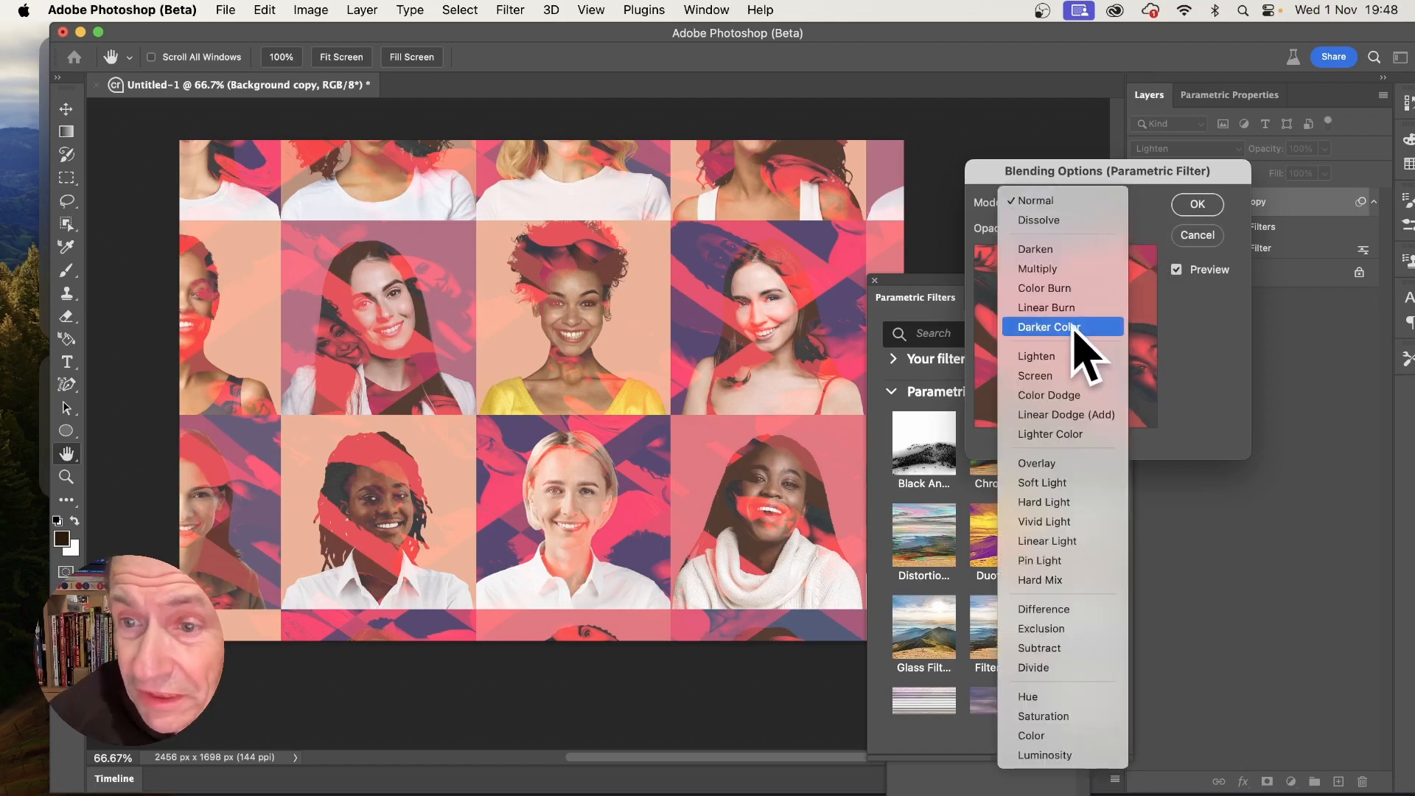
click(1074, 328)
click(1076, 203)
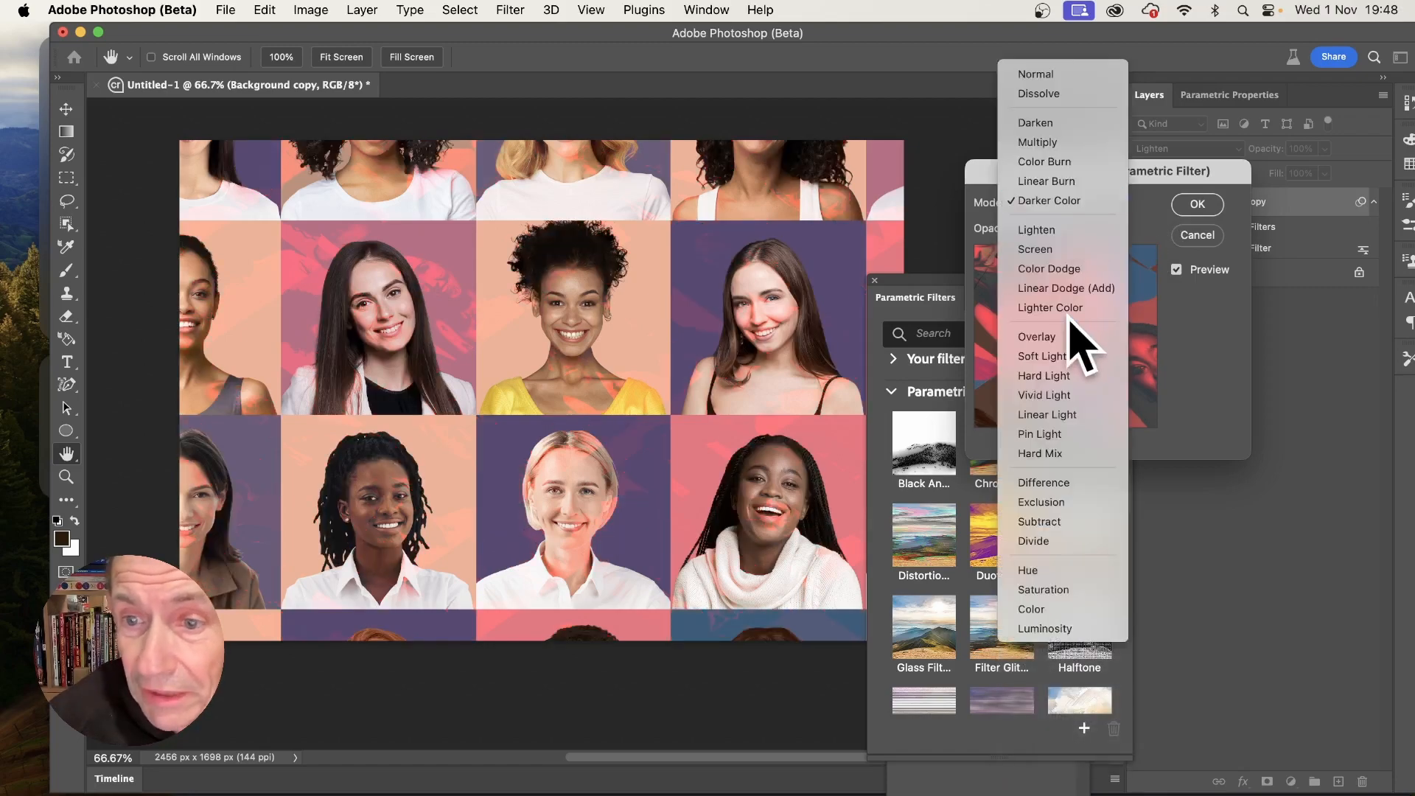
click(1070, 337)
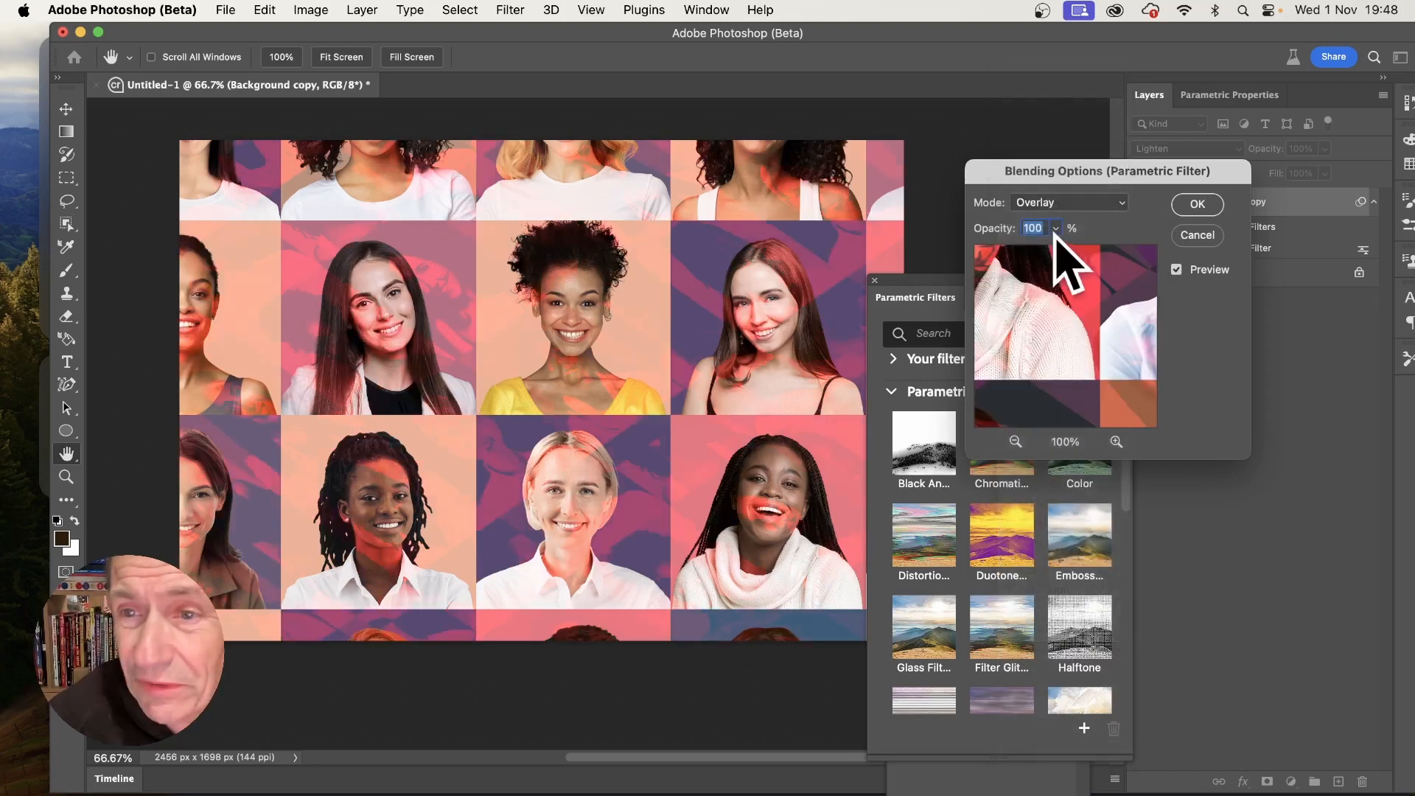
click(1075, 204)
click(1069, 304)
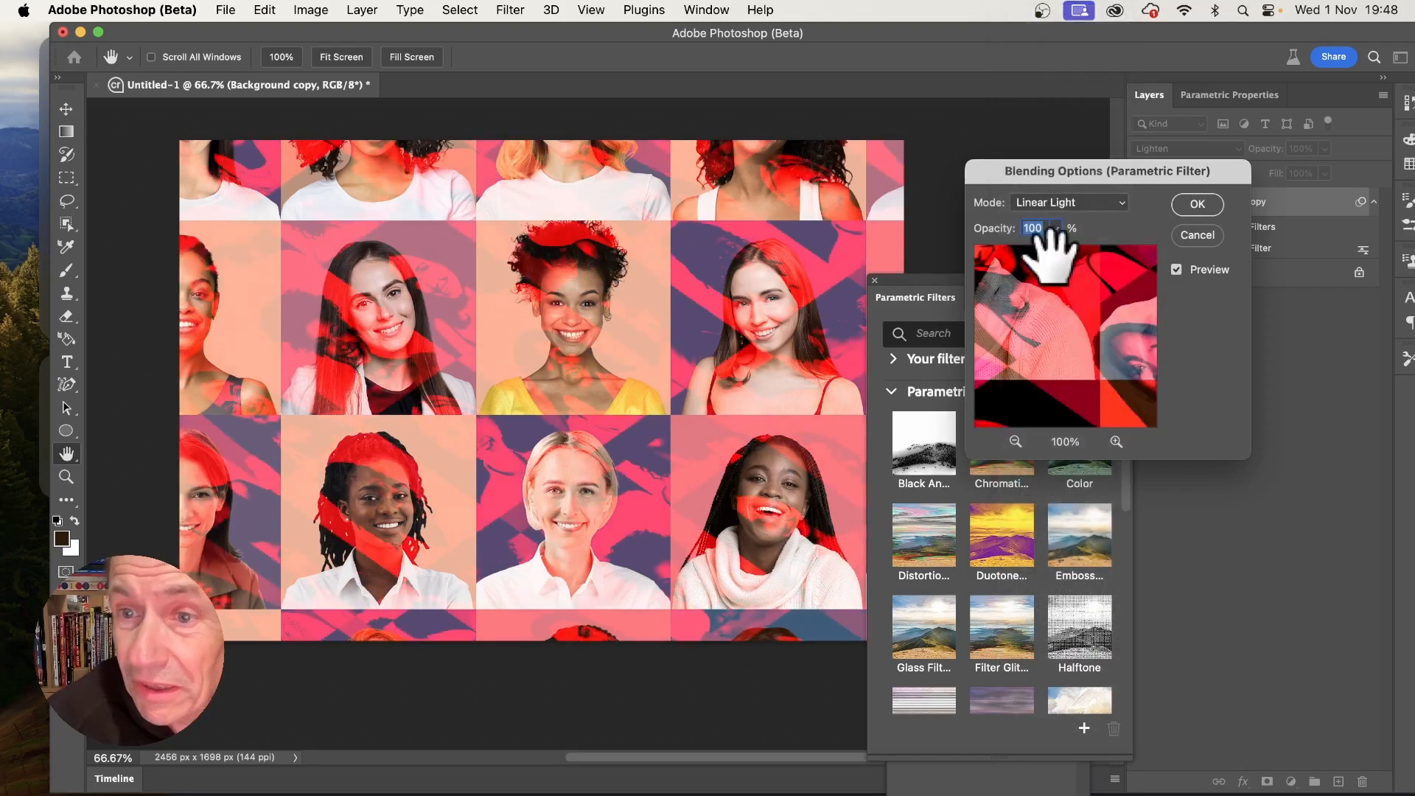
- Set the Parametric Filter's blending opacity to 77% and apply the blending options
click(1056, 228)
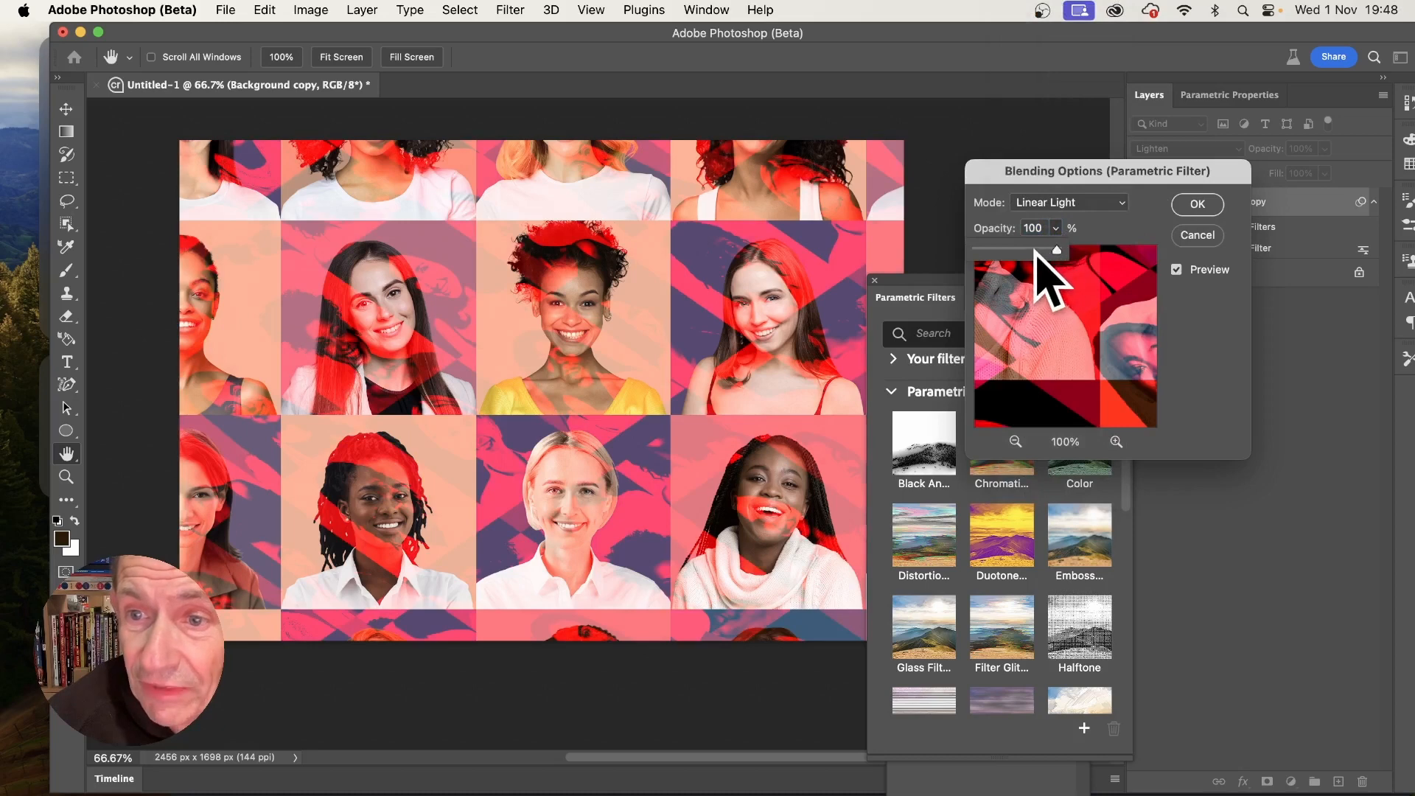
drag(1035, 251, 1040, 251)
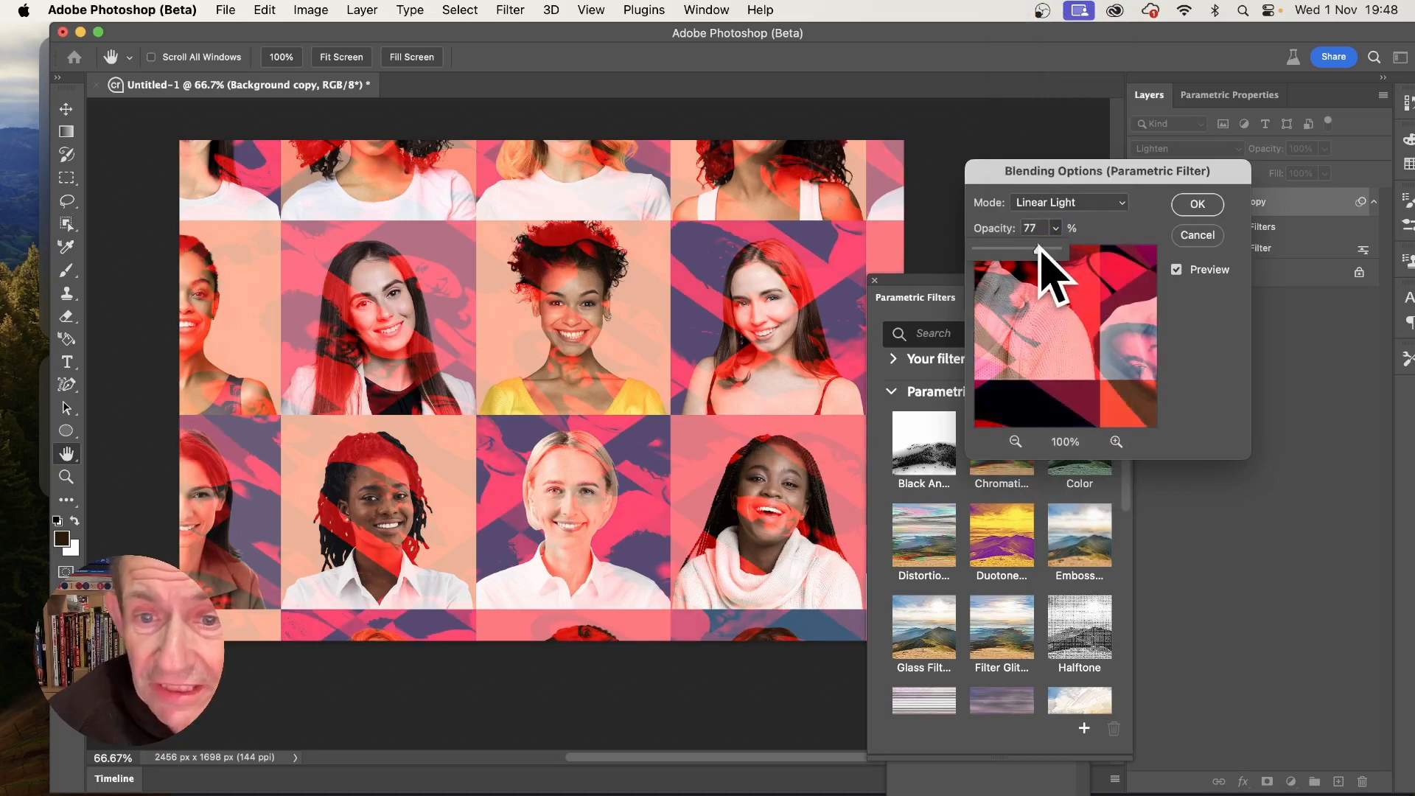
click(1198, 206)
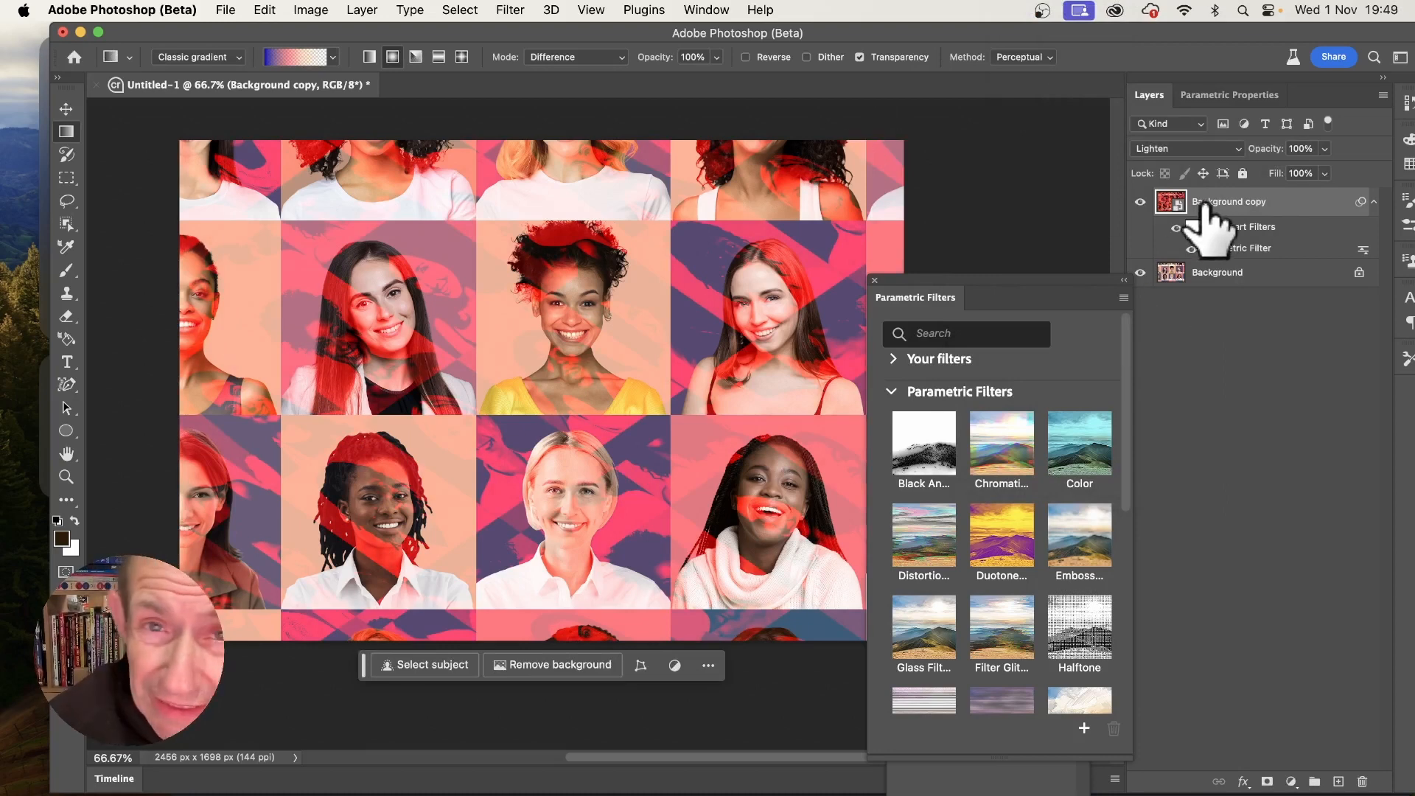
- Duplicate the Background copy layer as Background copy 2 within the same document
click(362, 9)
click(372, 85)
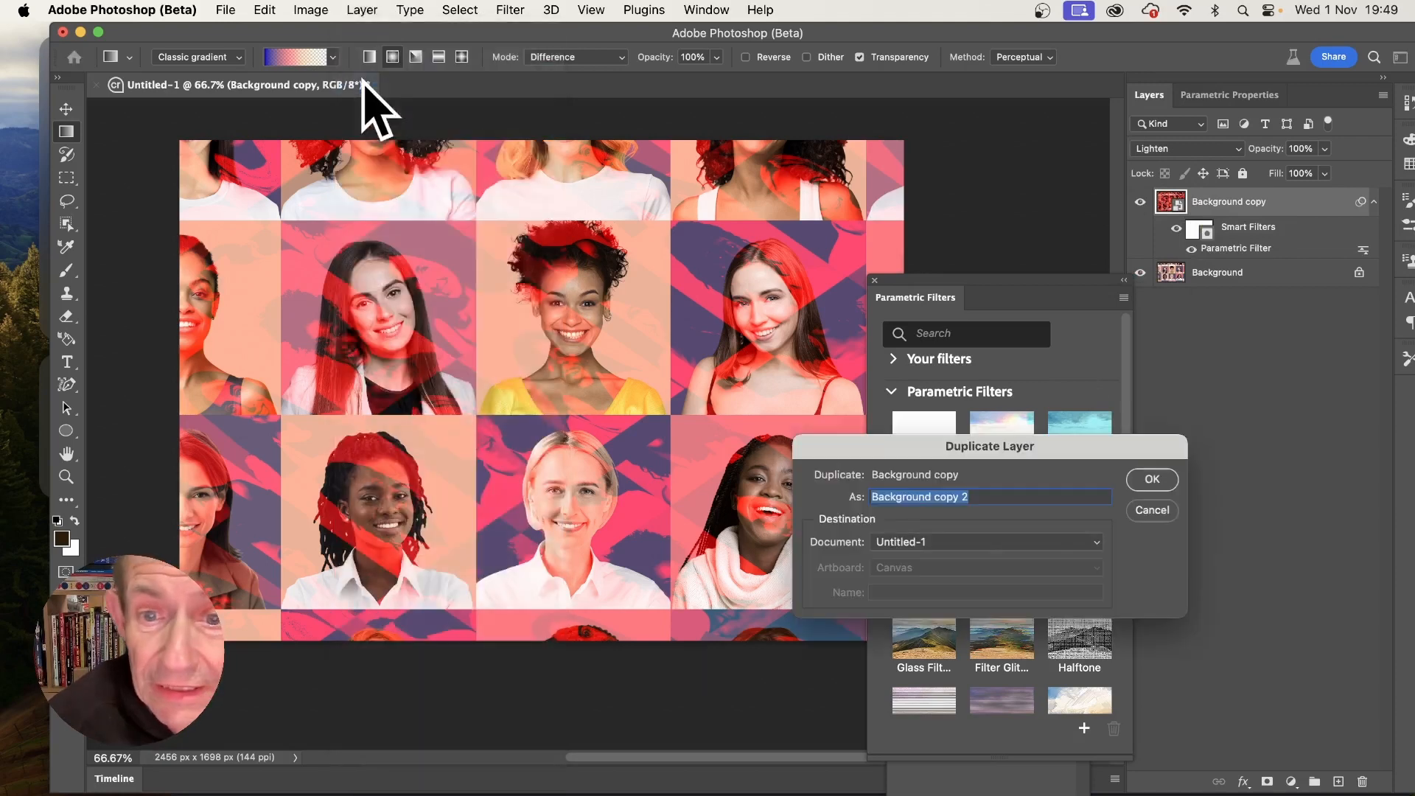
click(1146, 483)
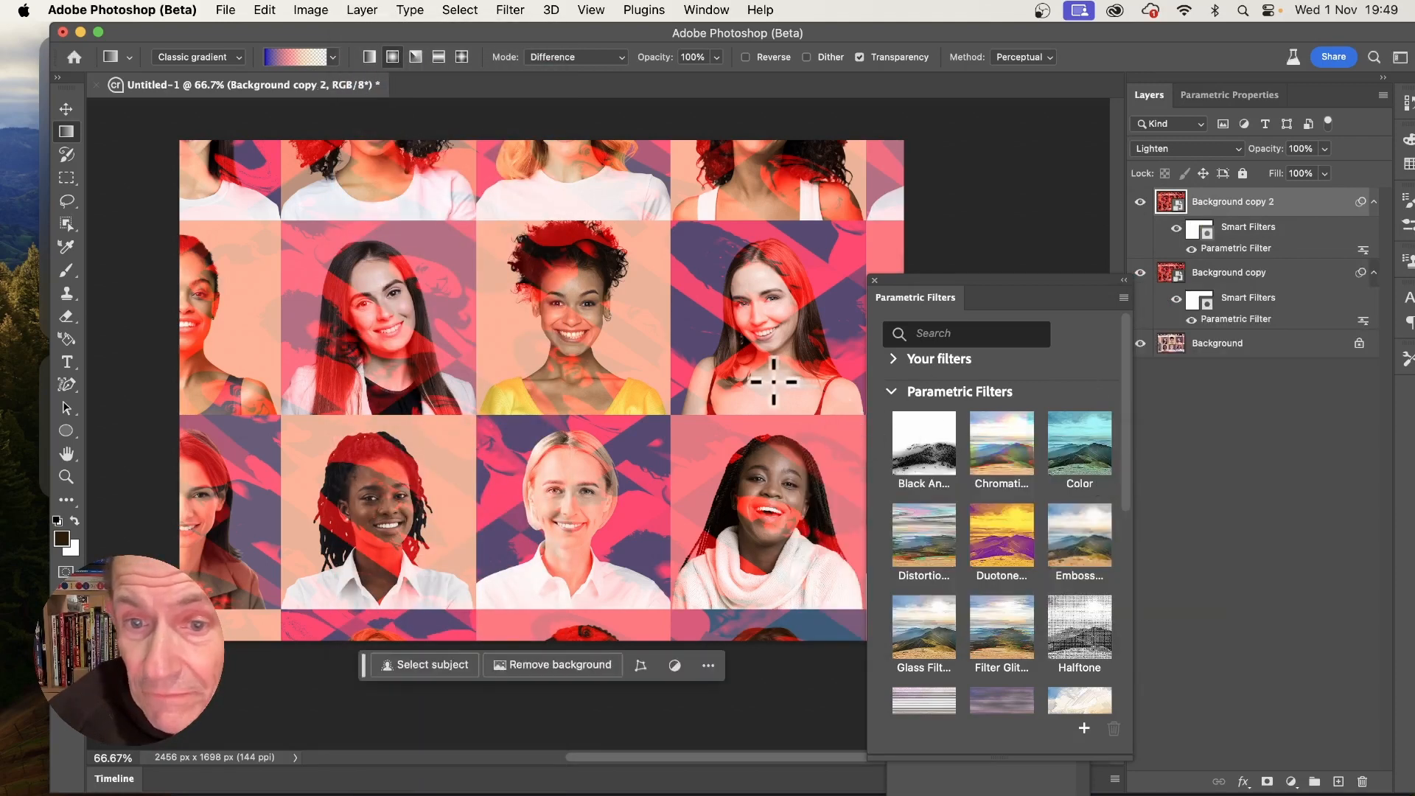
- Set the Background copy 2 layer's Color filter to Blending 1.01 and Scale 0.71
double_click(1237, 249)
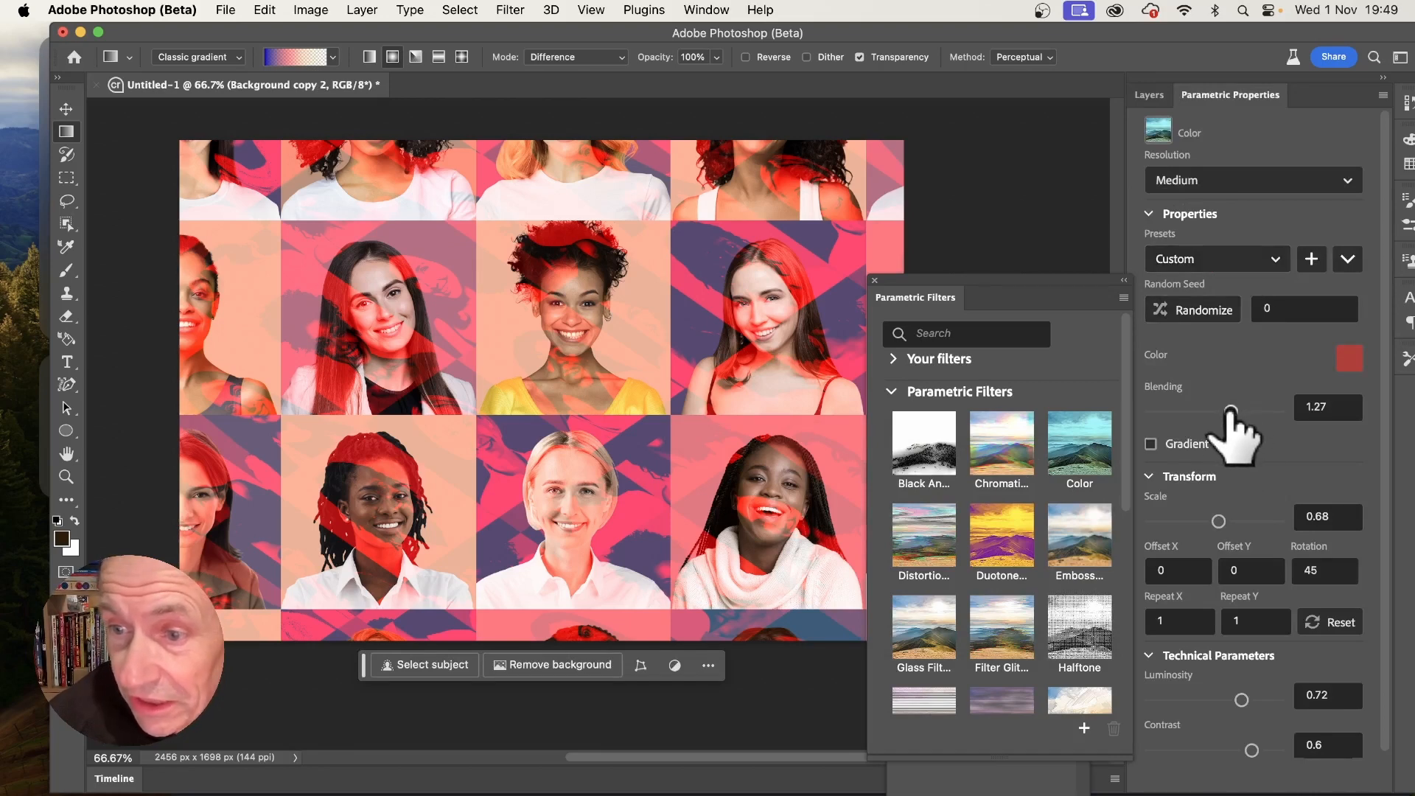
drag(1230, 411, 1214, 411)
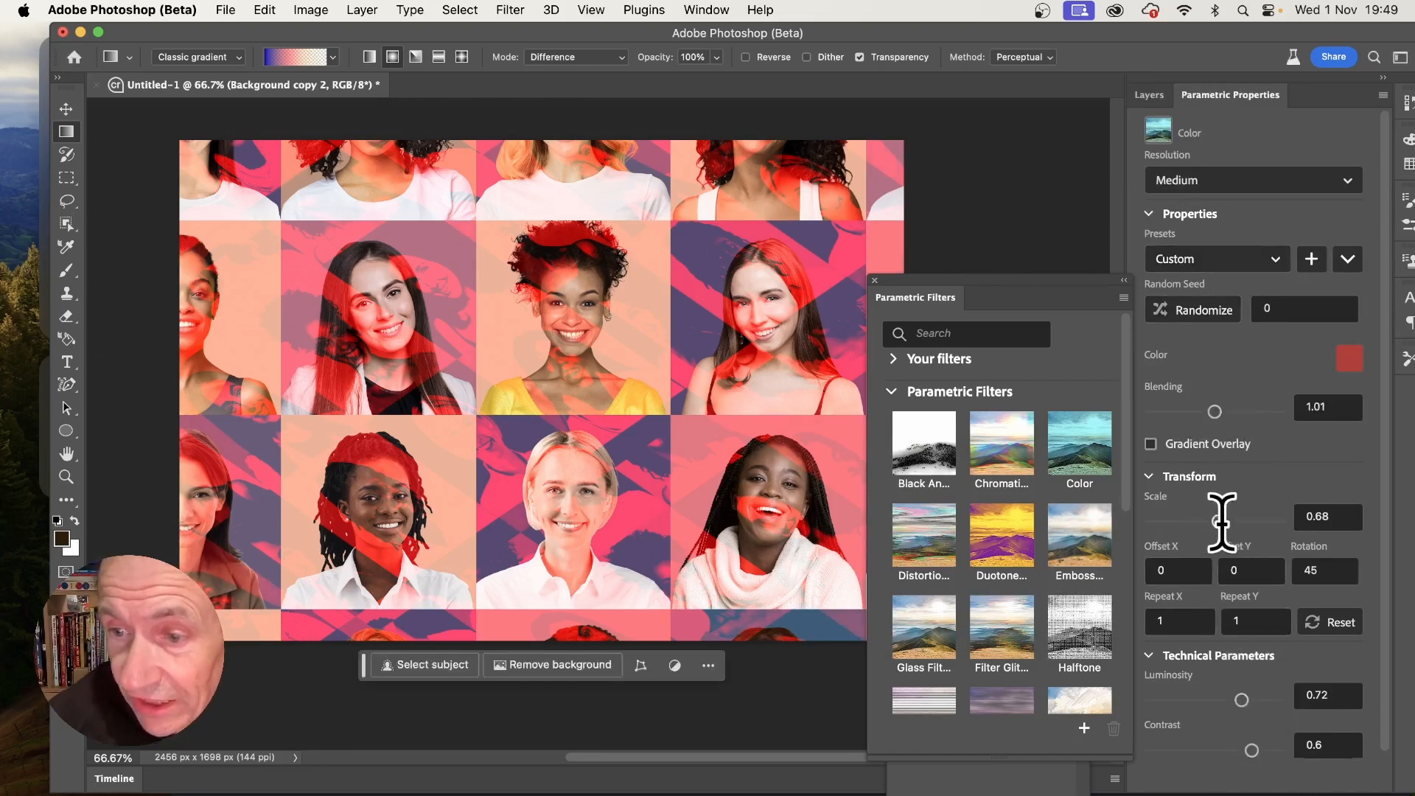
mouse_move(1218, 521)
mouse_down()
mouse_move(1203, 520)
mouse_move(1218, 521)
mouse_up()
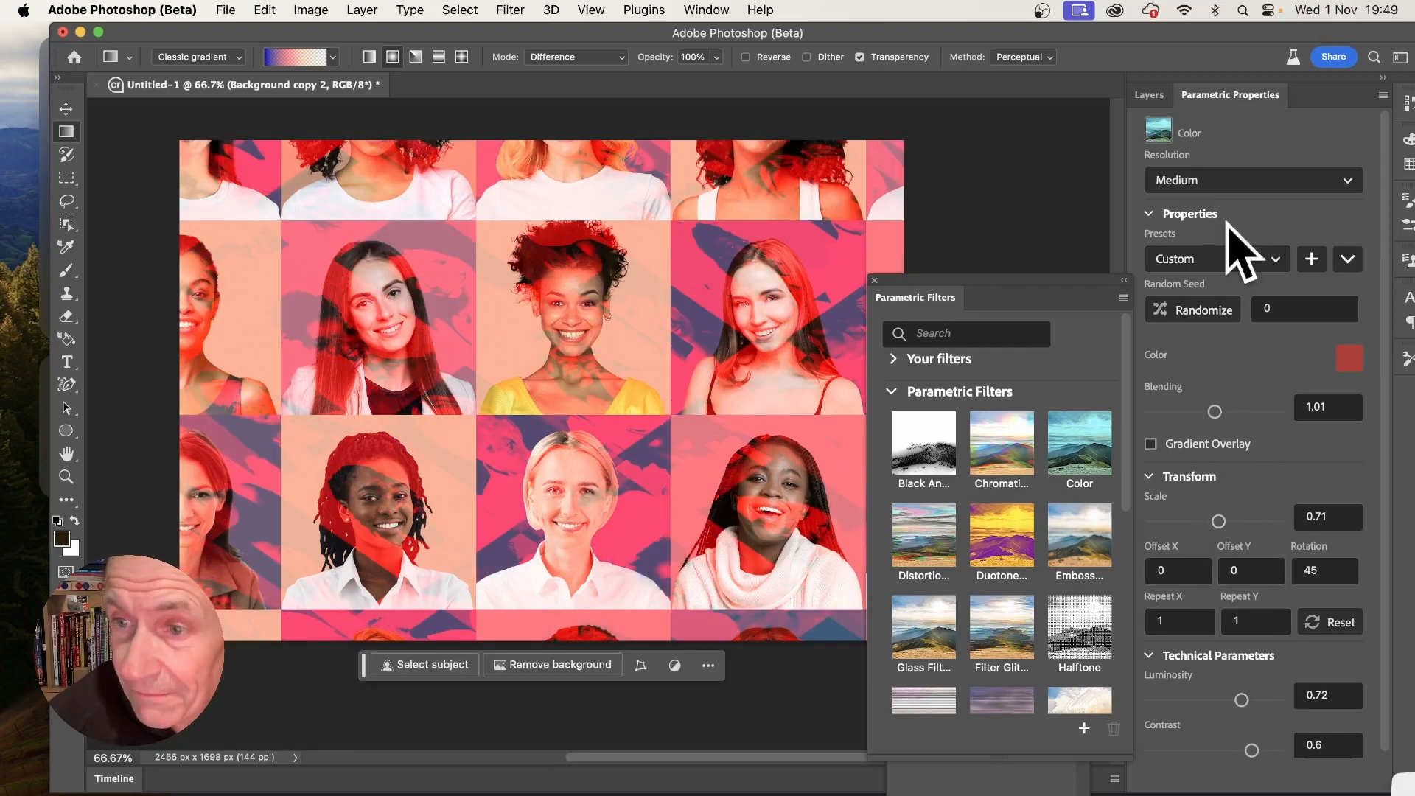
- Set the Background copy 2 layer's blend mode to Hard Light and flatten the image
click(1149, 94)
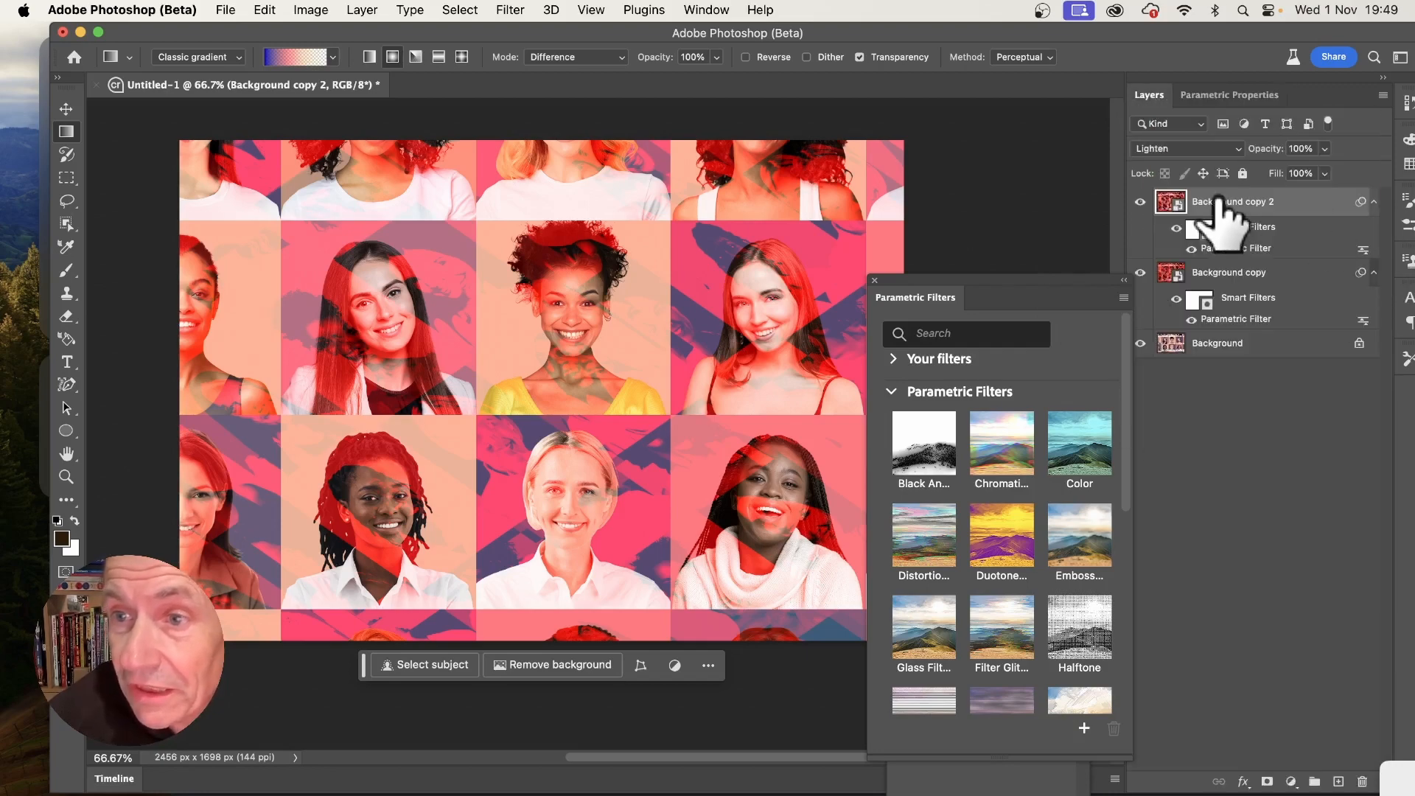
click(1179, 149)
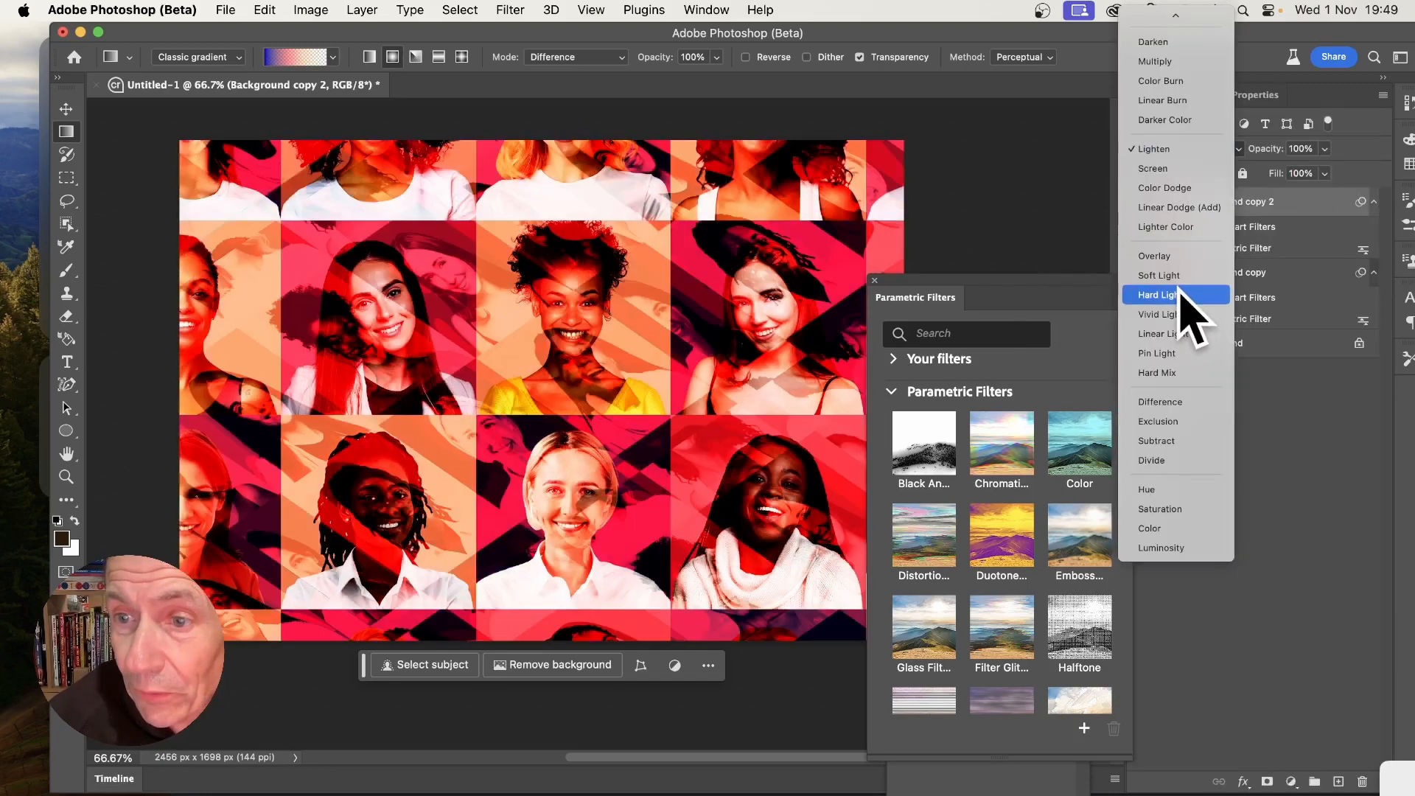
click(1180, 289)
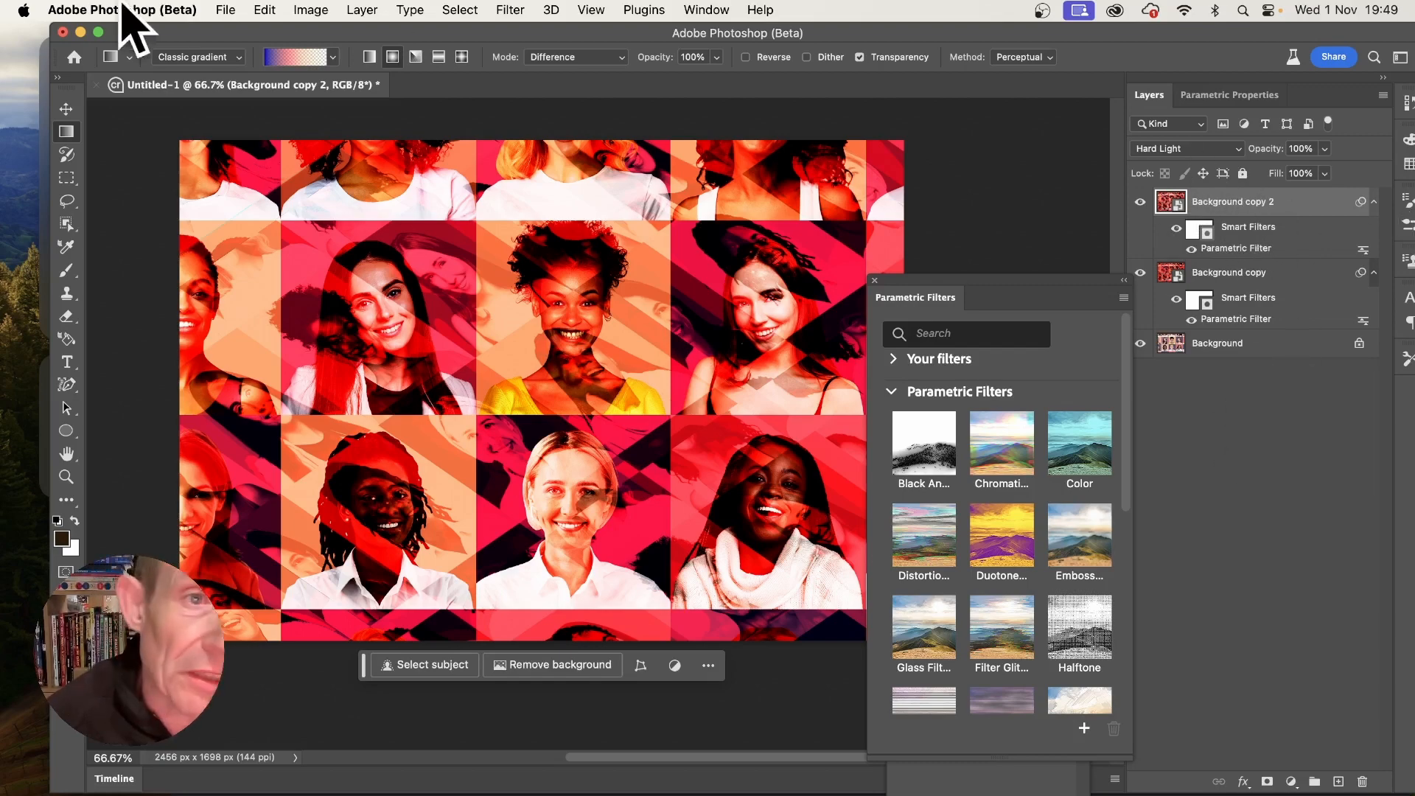
click(362, 10)
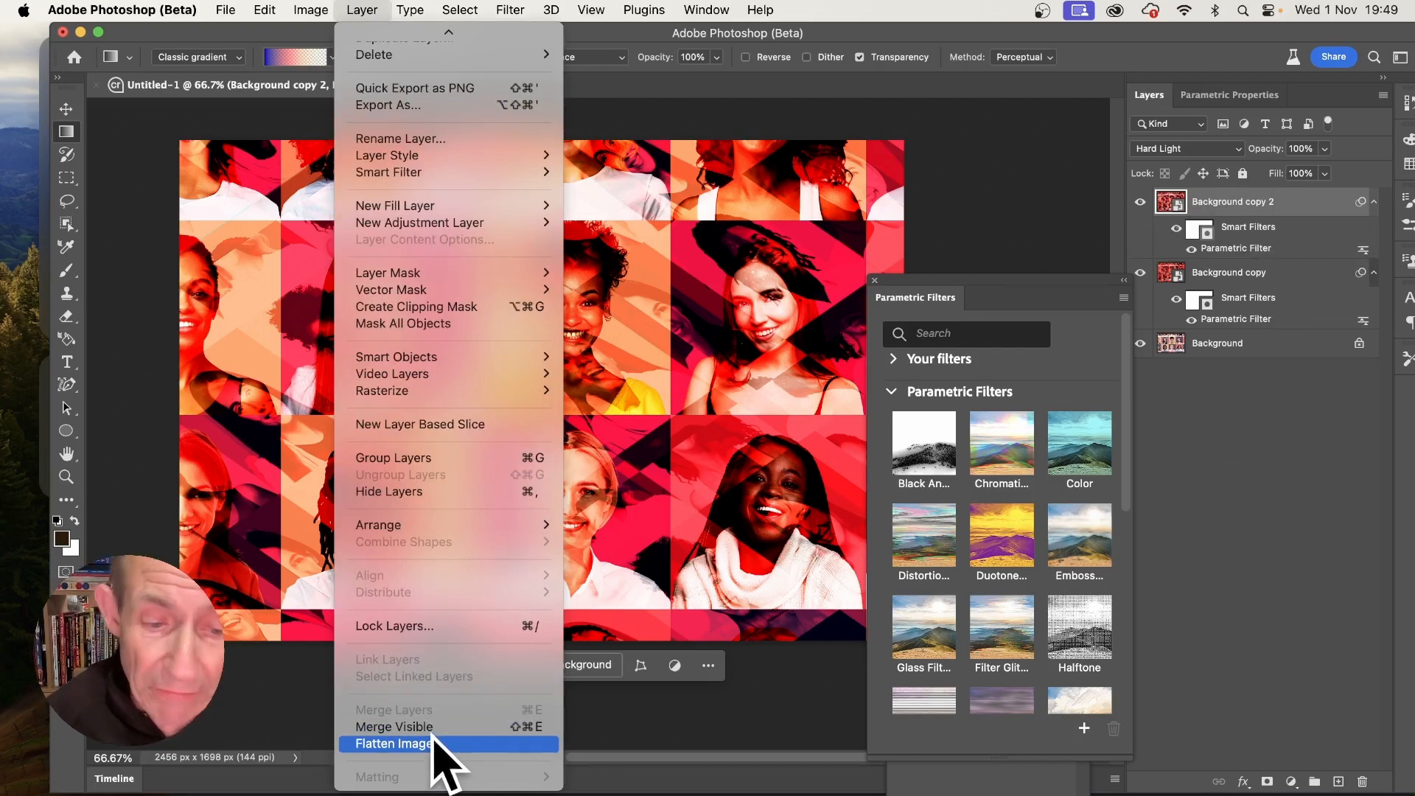
click(435, 744)
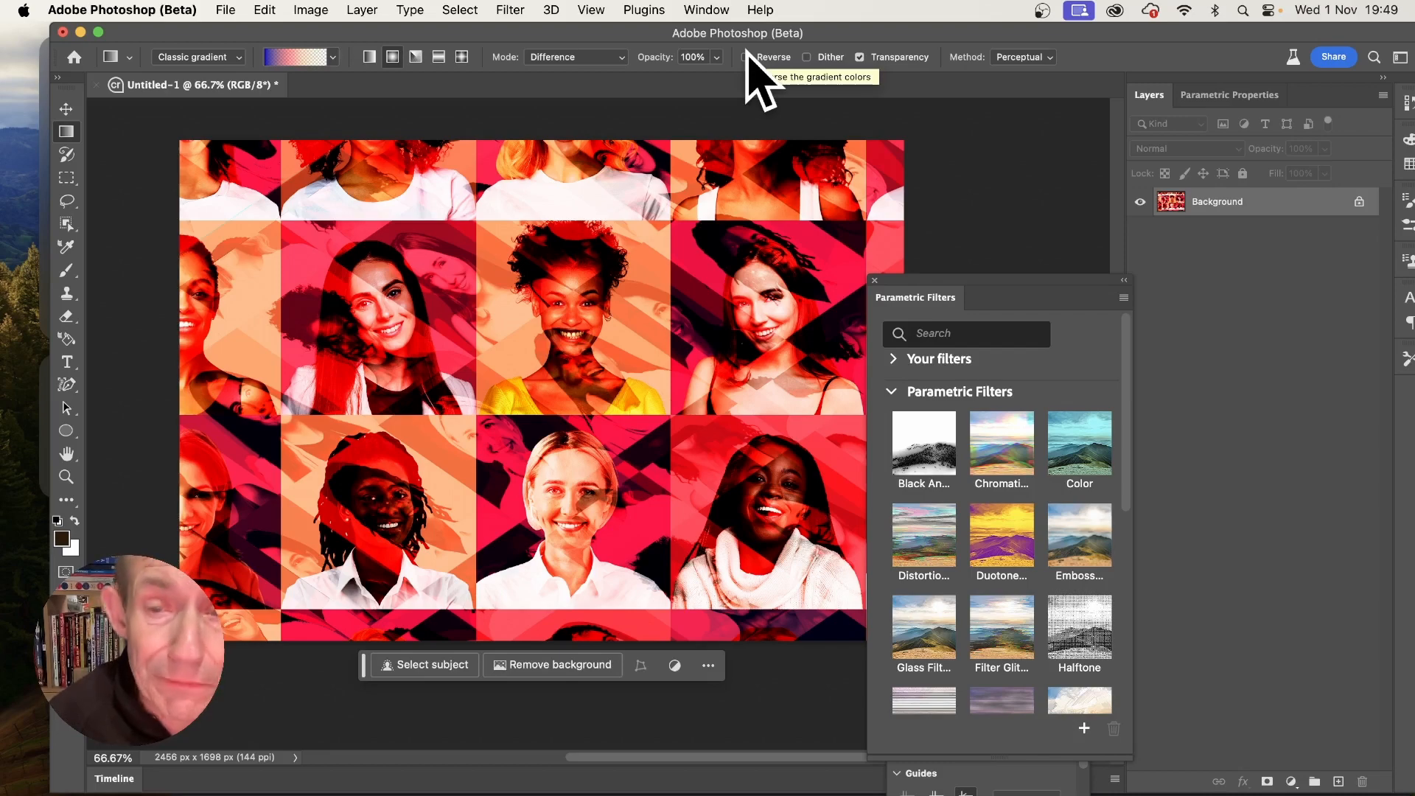
- Apply the Color parametric filter to the flattened image with Blending 0.54 and randomize its seed twice
click(1067, 452)
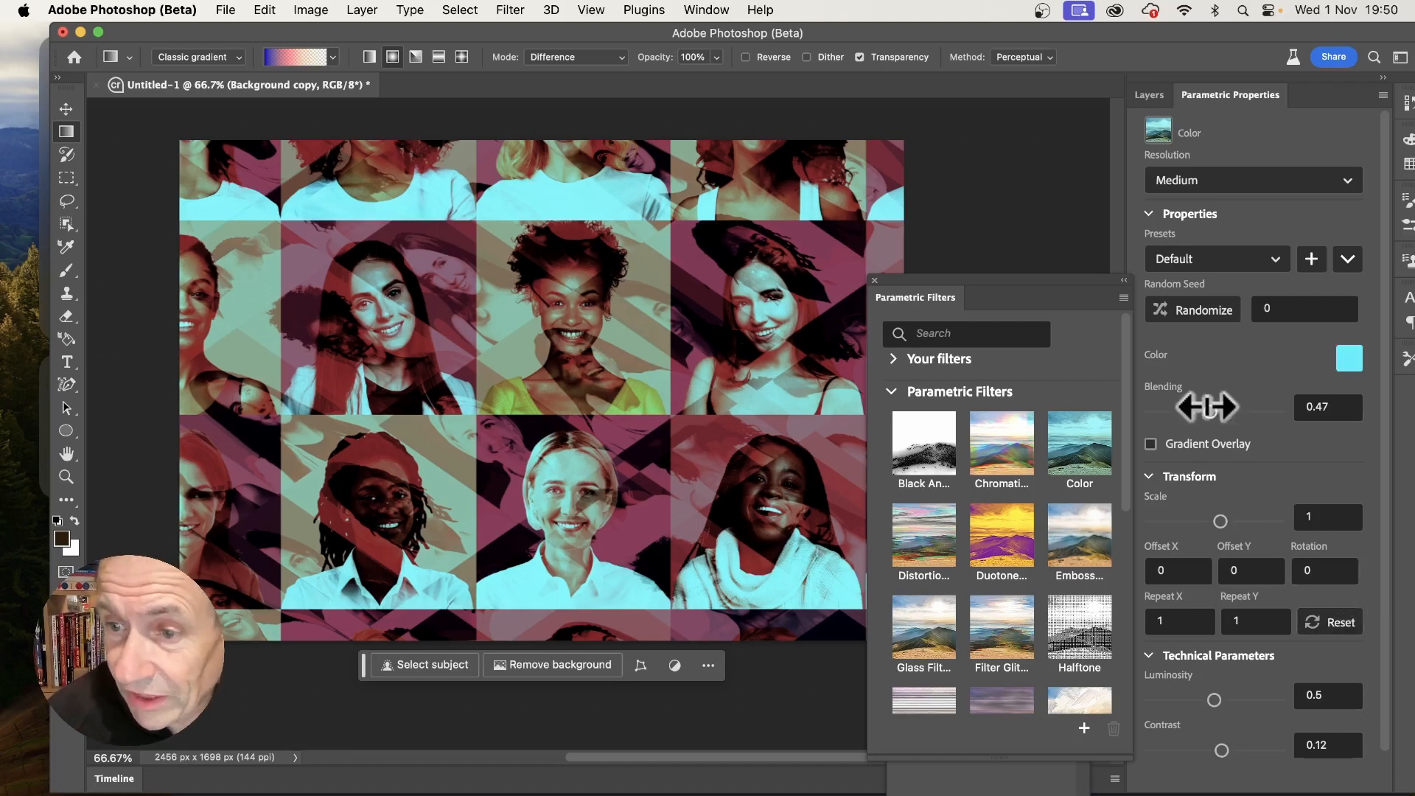
drag(1209, 410, 1220, 412)
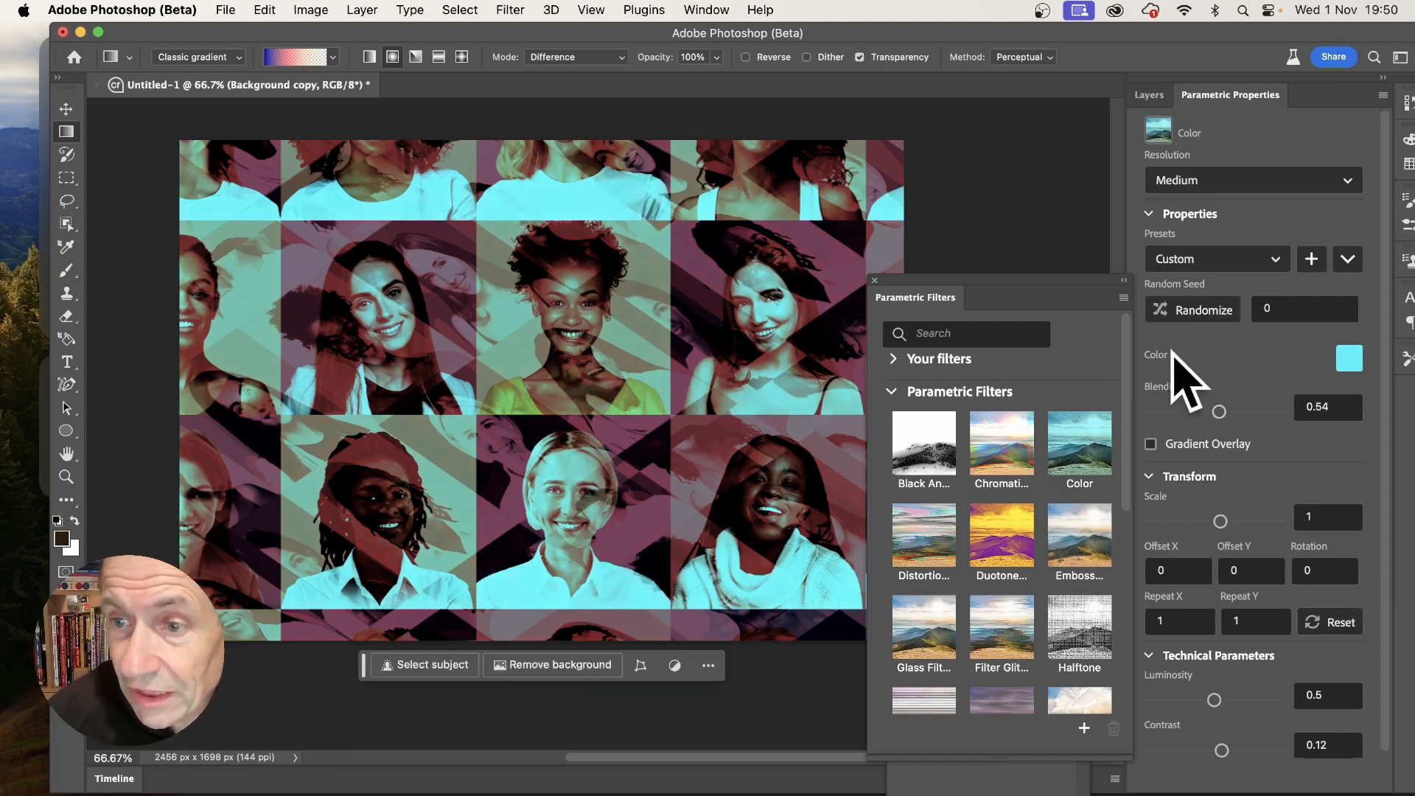
click(1208, 308)
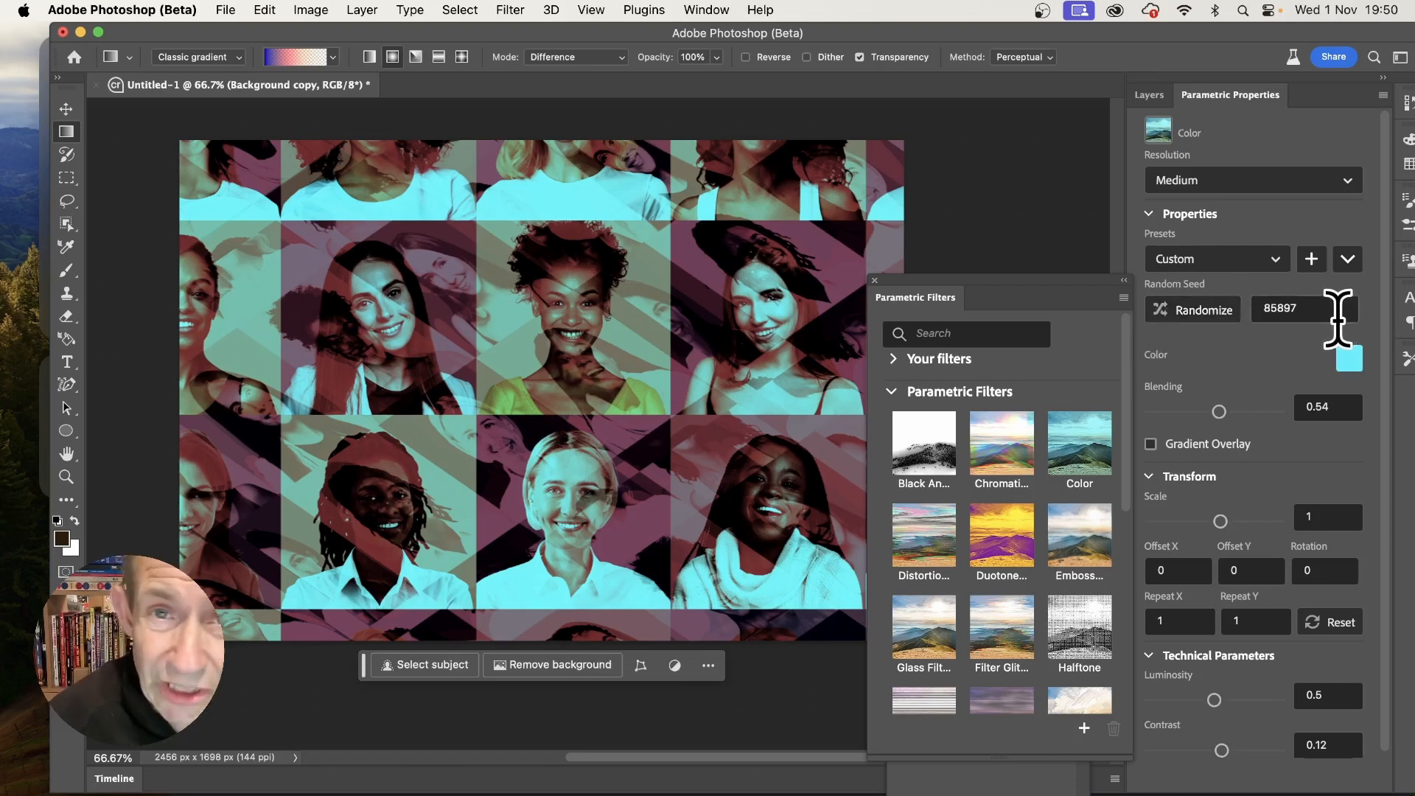
click(1205, 310)
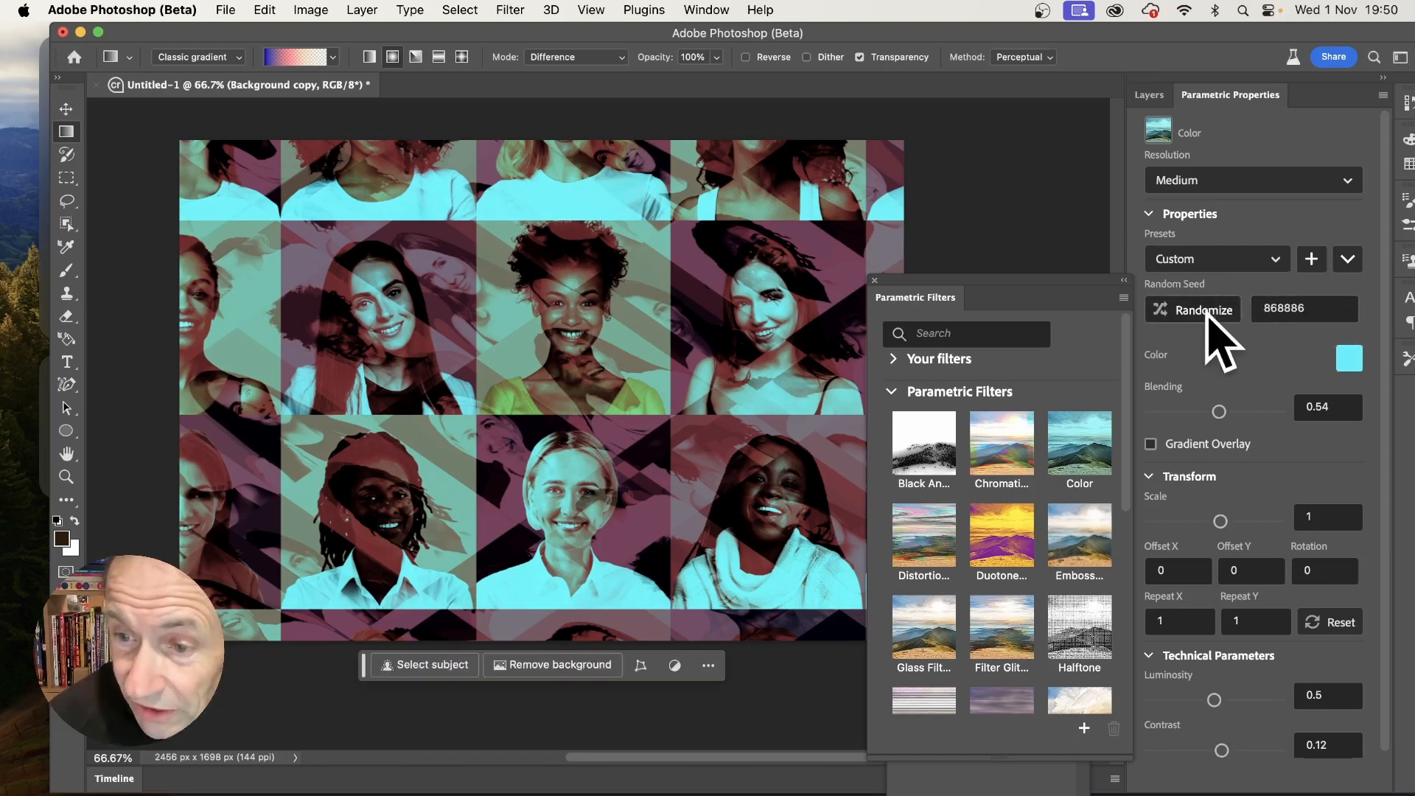
- Try Transform Scale values of 0.49, -2.05 and 0.44 on the Color filter
drag(1222, 521, 1216, 522)
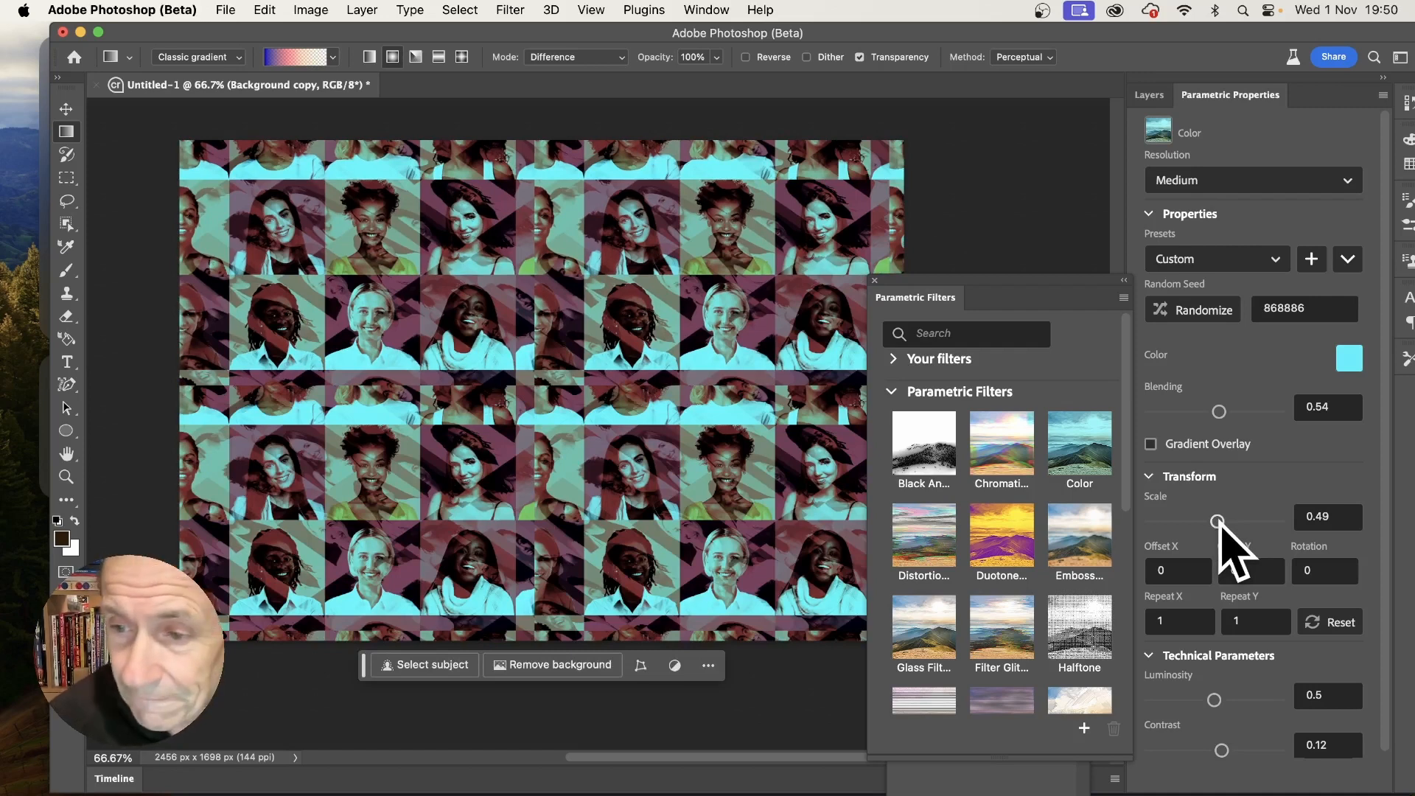
mouse_move(1218, 522)
mouse_down()
mouse_move(1184, 522)
mouse_move(1206, 521)
mouse_up()
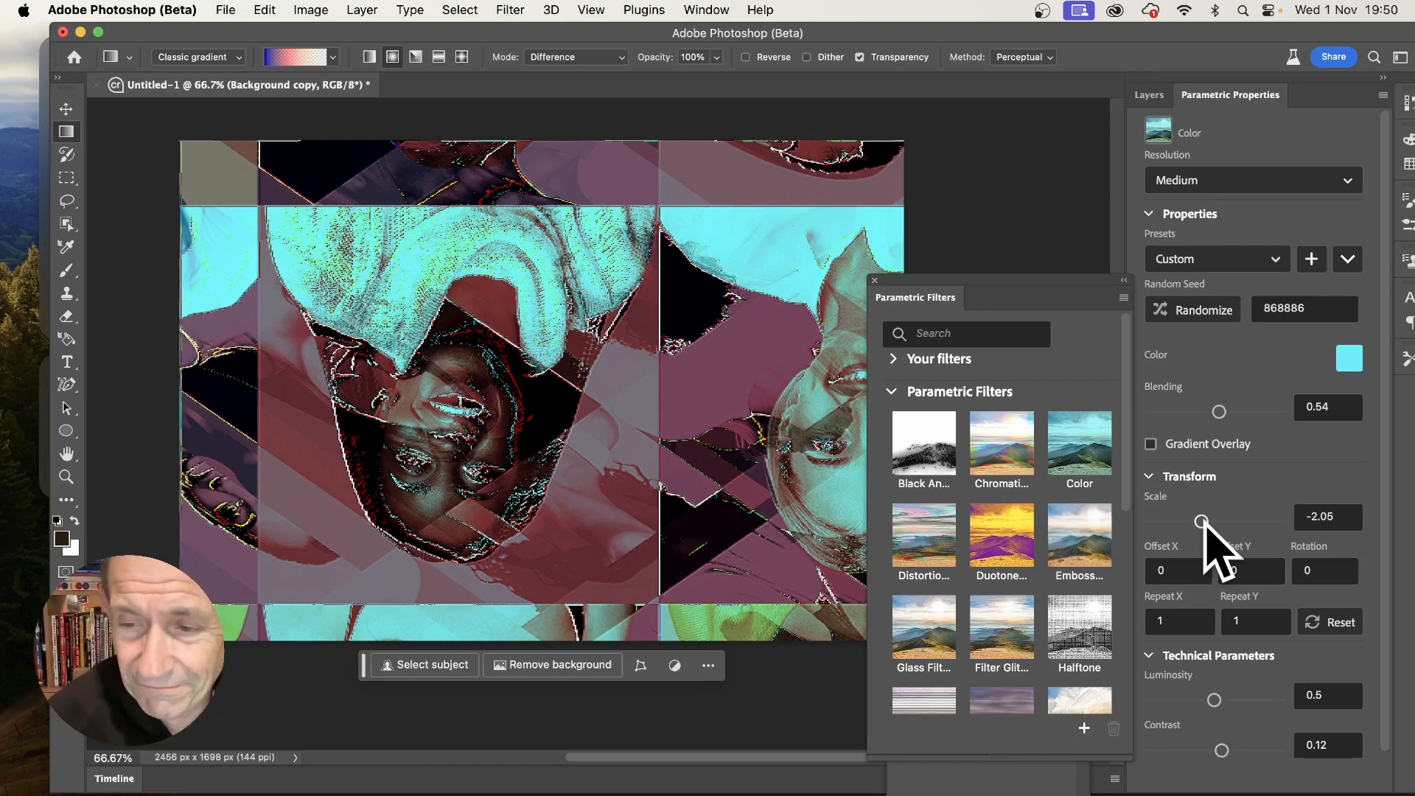
mouse_move(1202, 521)
mouse_down()
mouse_move(1241, 521)
mouse_move(1217, 523)
mouse_up()
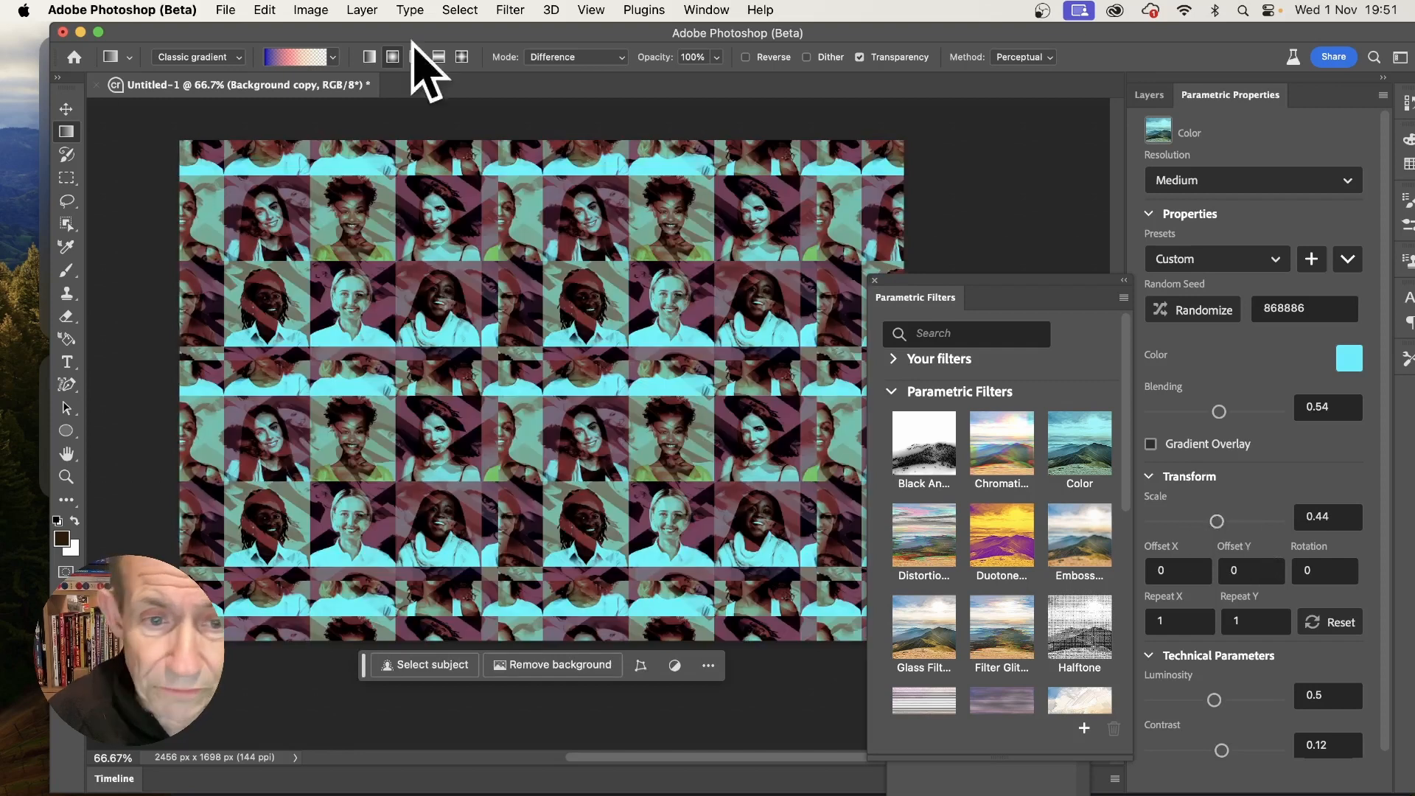
- Change the filter's Color to the bright yellow-green d3f70a
click(1349, 358)
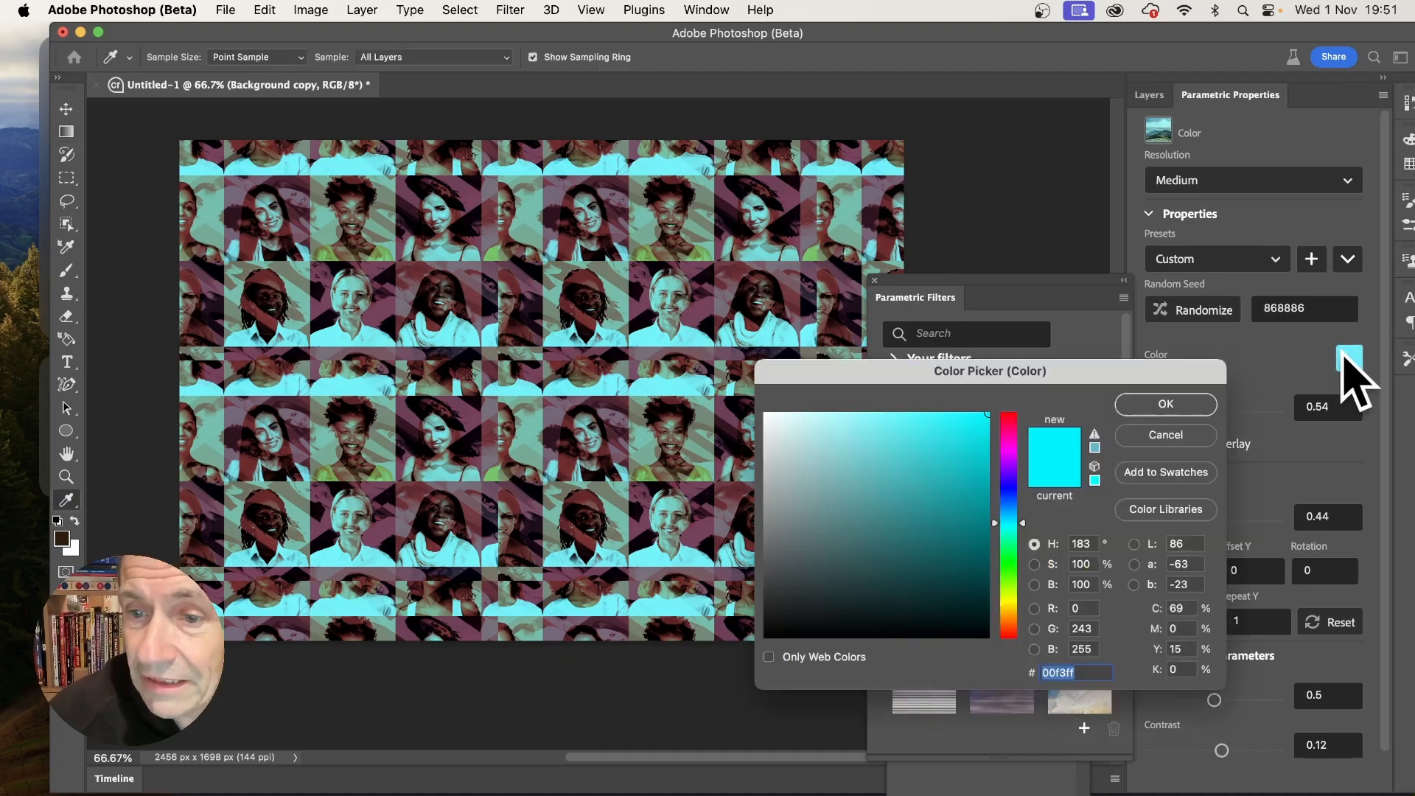
click(1009, 609)
click(1010, 595)
drag(974, 483, 980, 419)
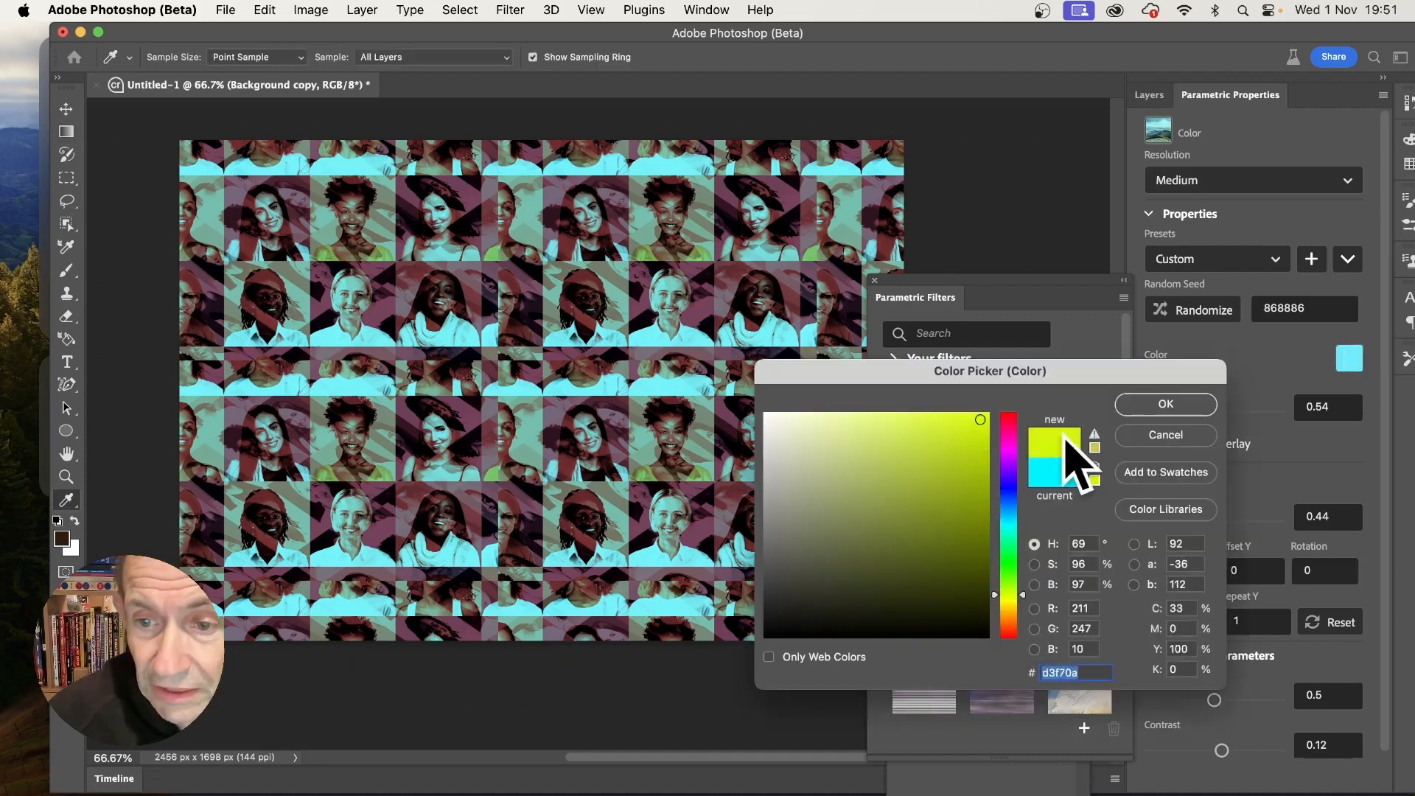
click(1164, 404)
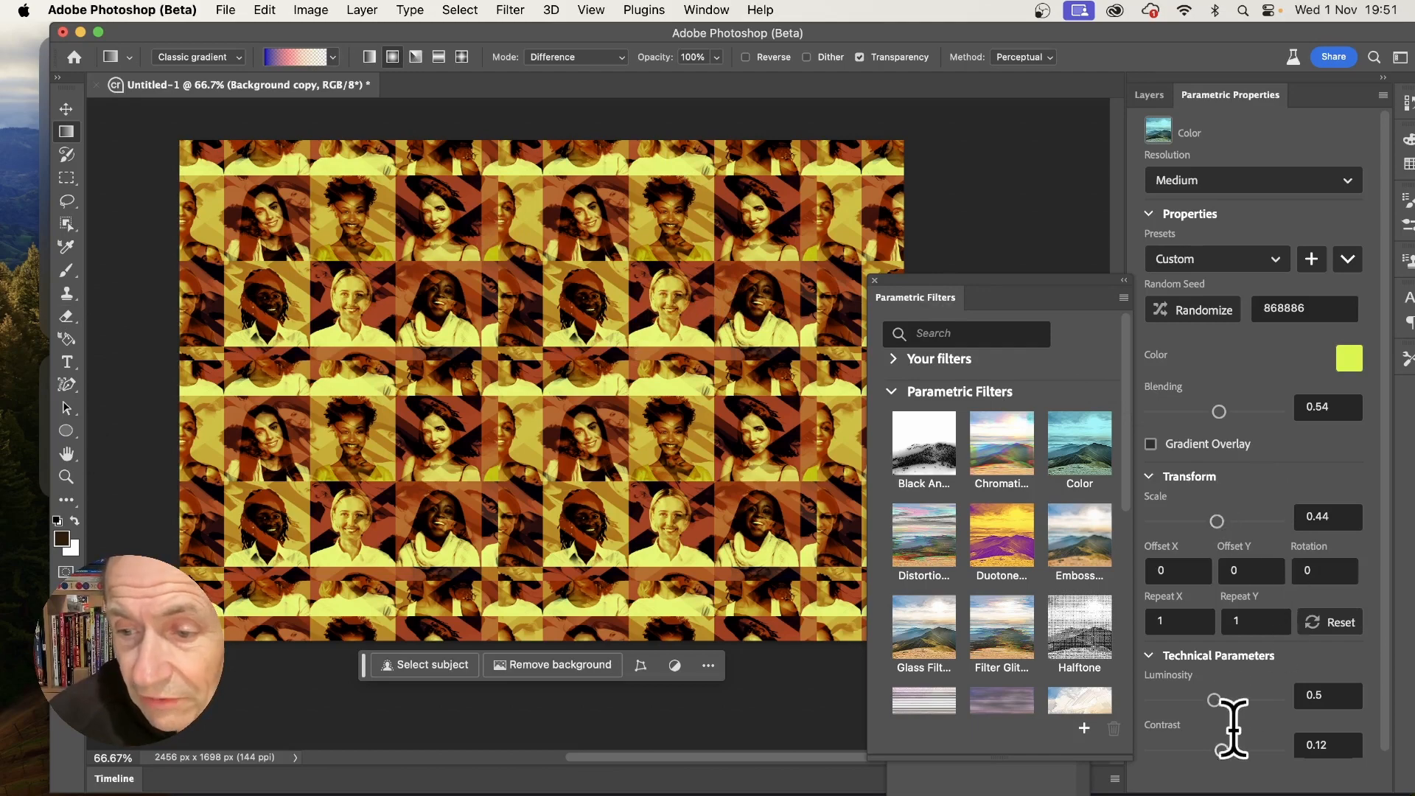
- Set the filter's Luminosity to 0.65 and its Contrast to 0.14
drag(1214, 701, 1233, 700)
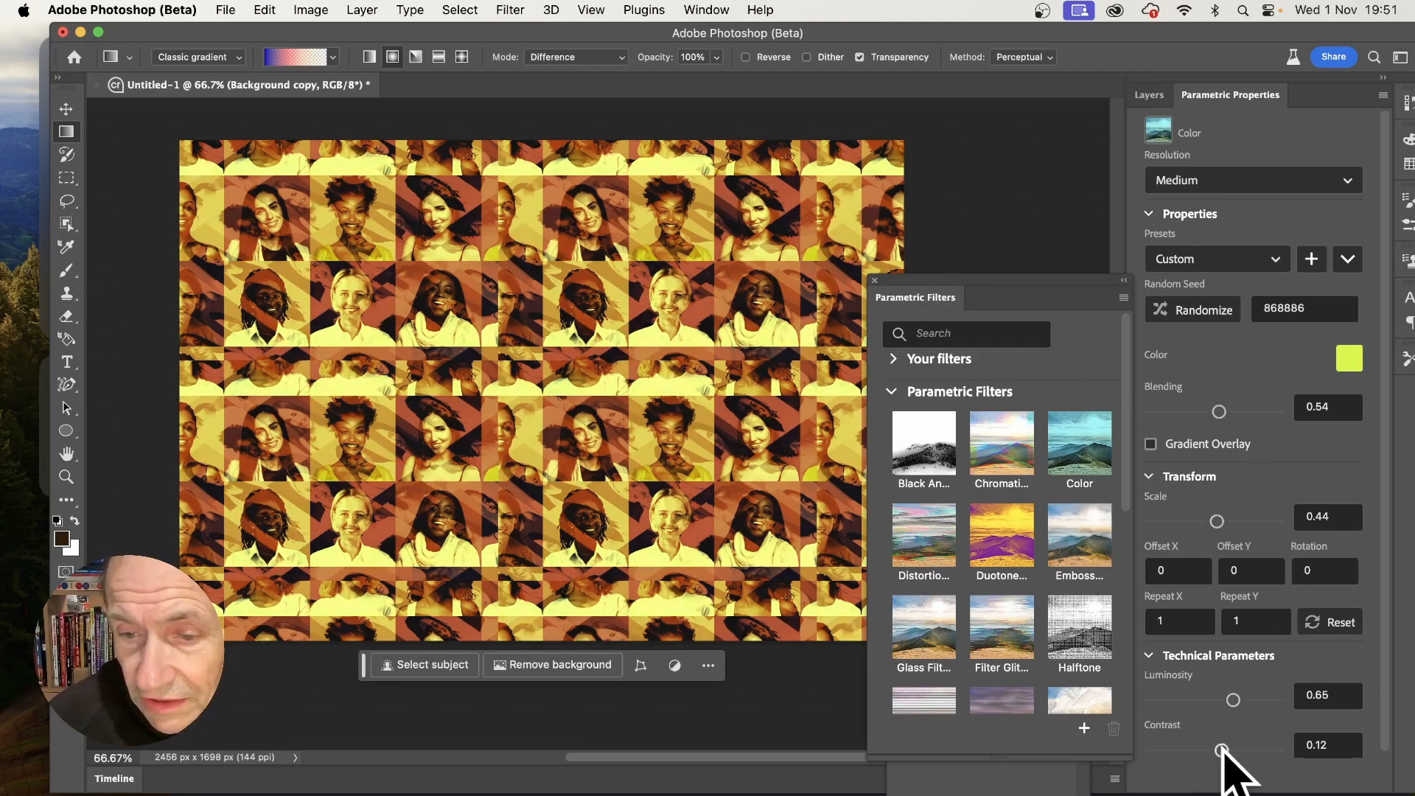
mouse_move(1222, 751)
mouse_down()
mouse_move(1254, 750)
mouse_move(1223, 751)
mouse_up()
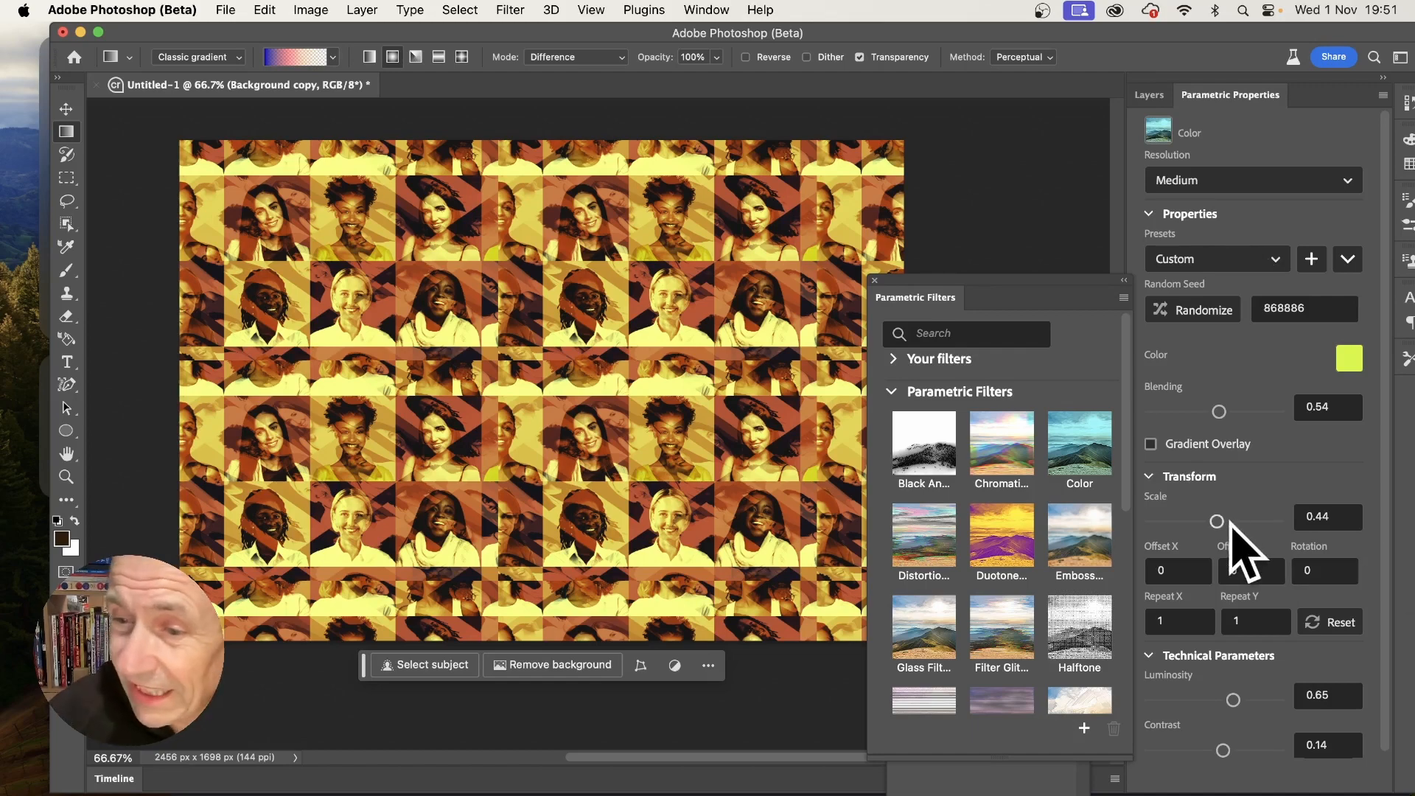
- Set the filter's Transform Scale to 1.11 and both Repeat X and Repeat Y to 3
drag(1217, 521, 1221, 521)
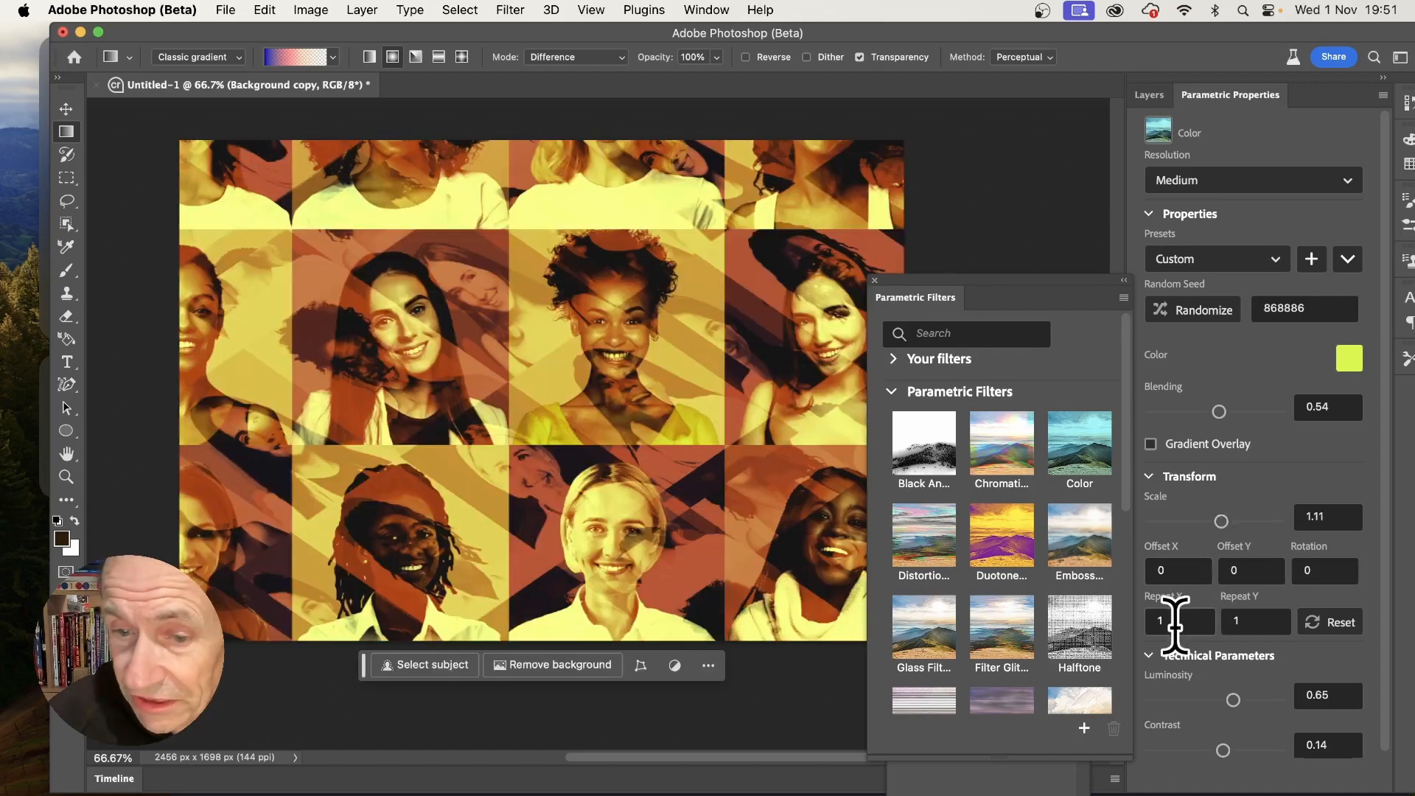
click(1154, 622)
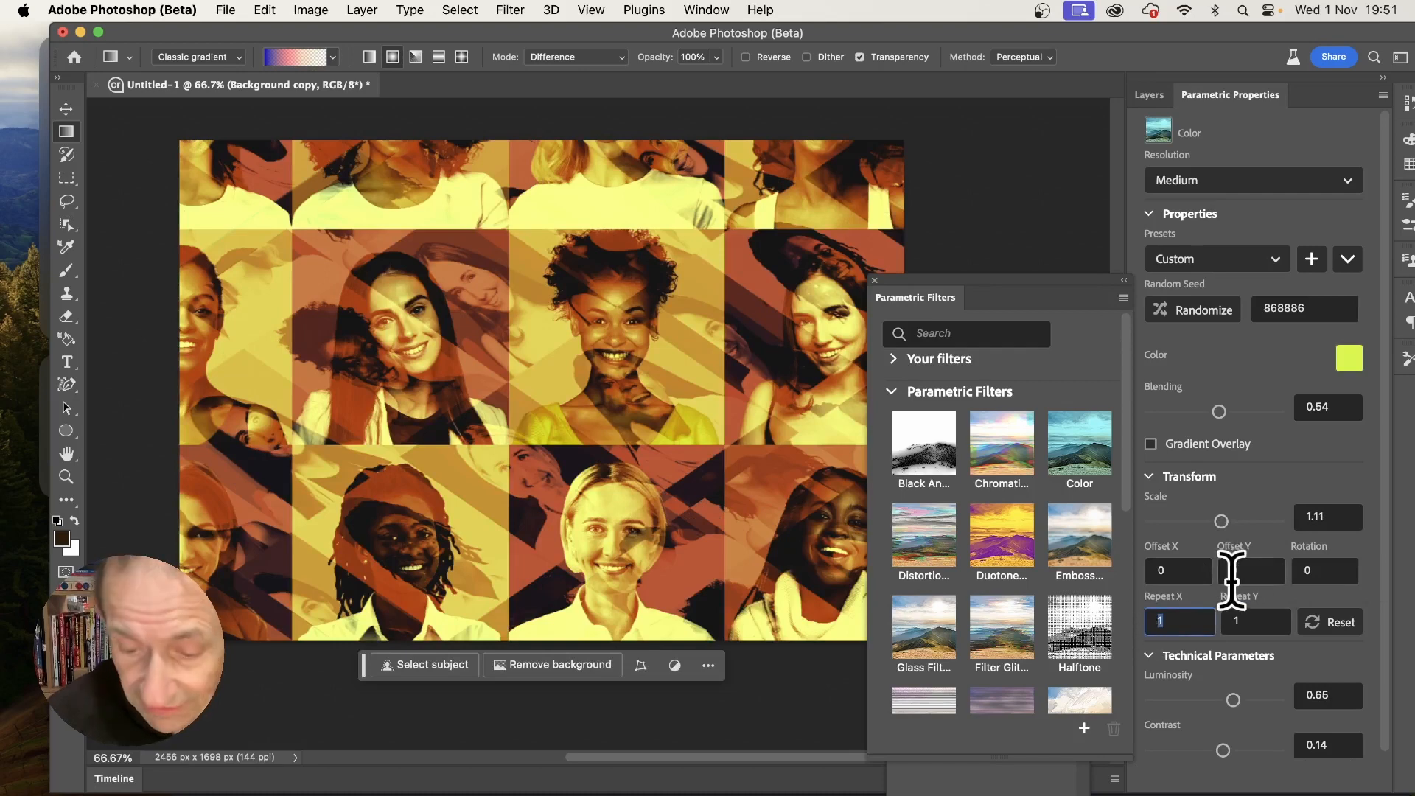
key(Return)
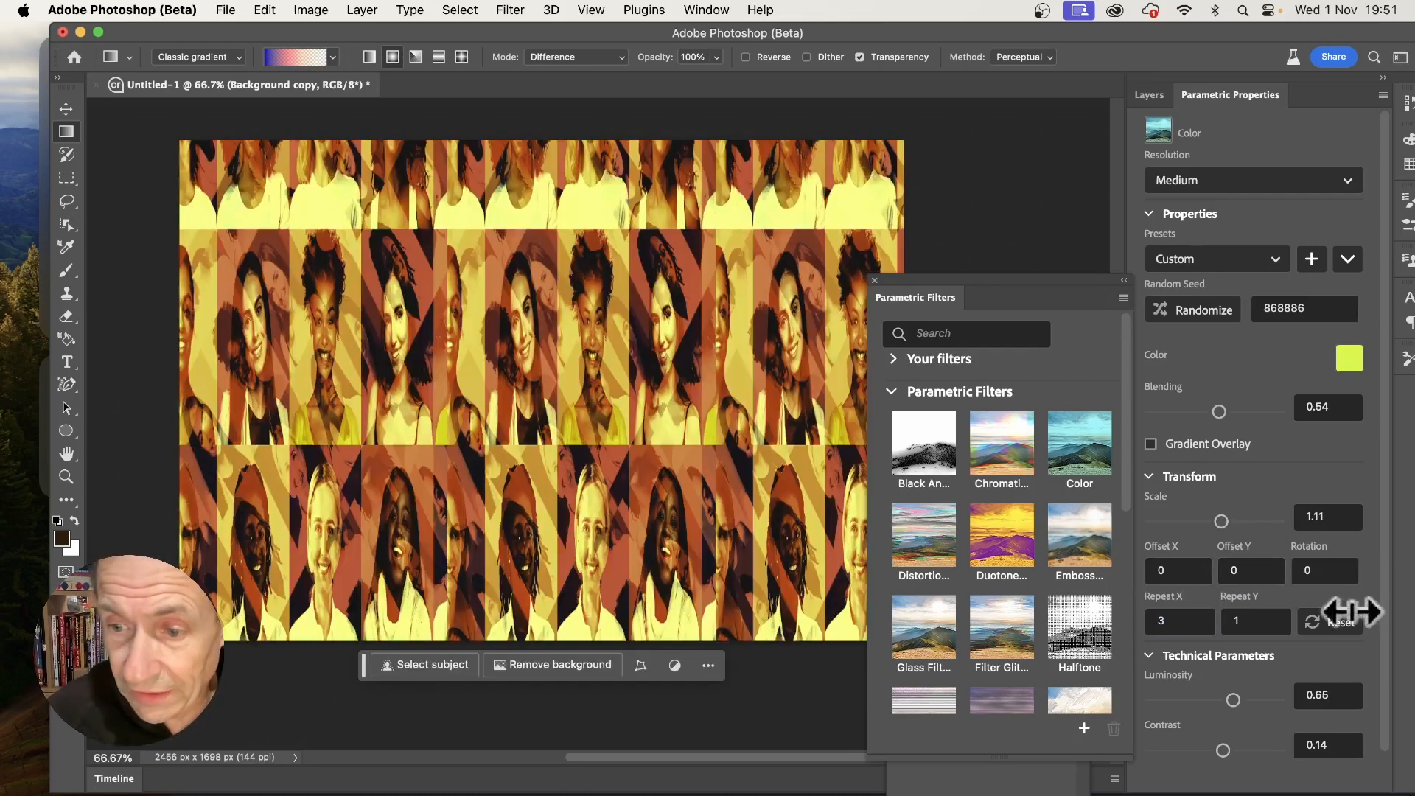
click(1223, 621)
text(3)
key(Tab)
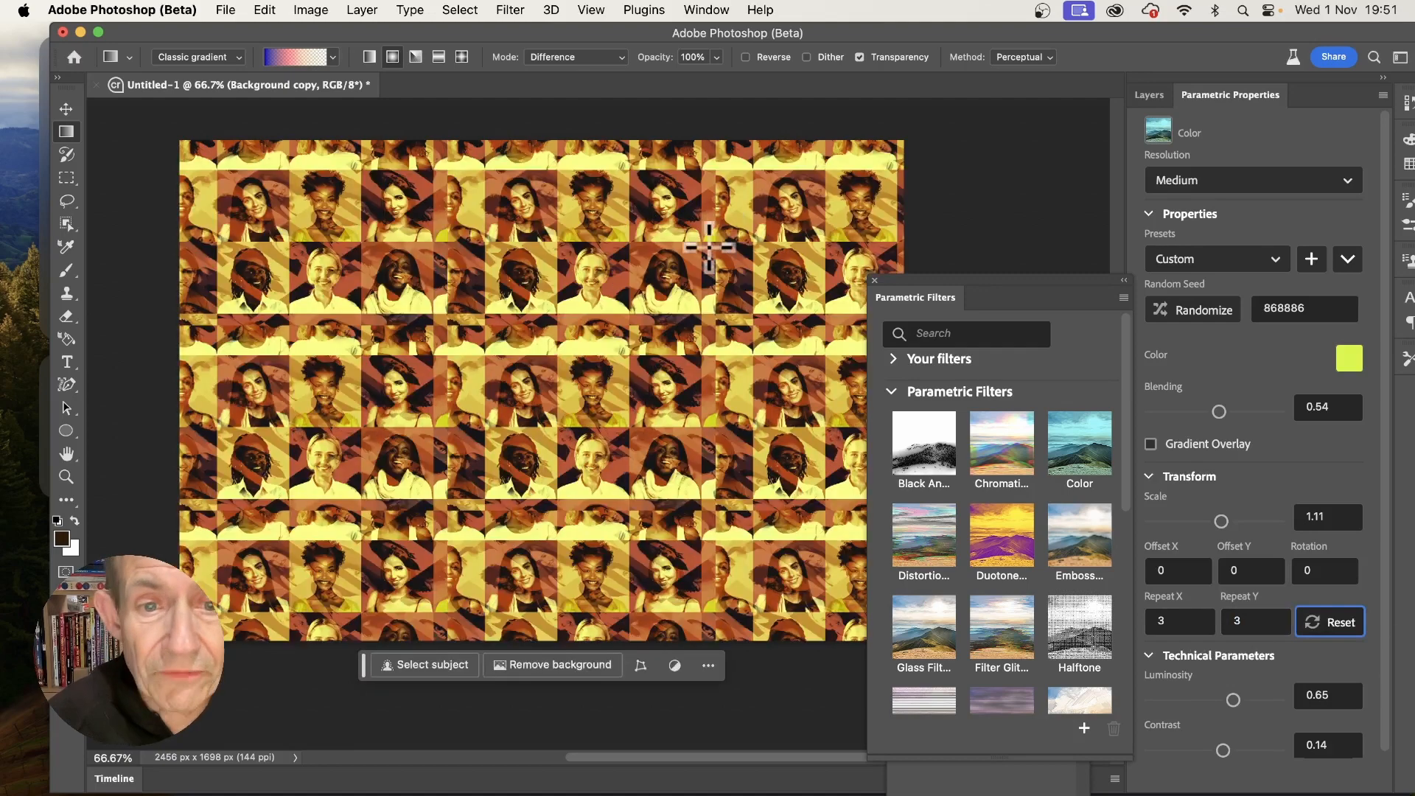
- Set the Color filter's Repeat Y to 6
drag(1258, 615, 1205, 610)
text(6)
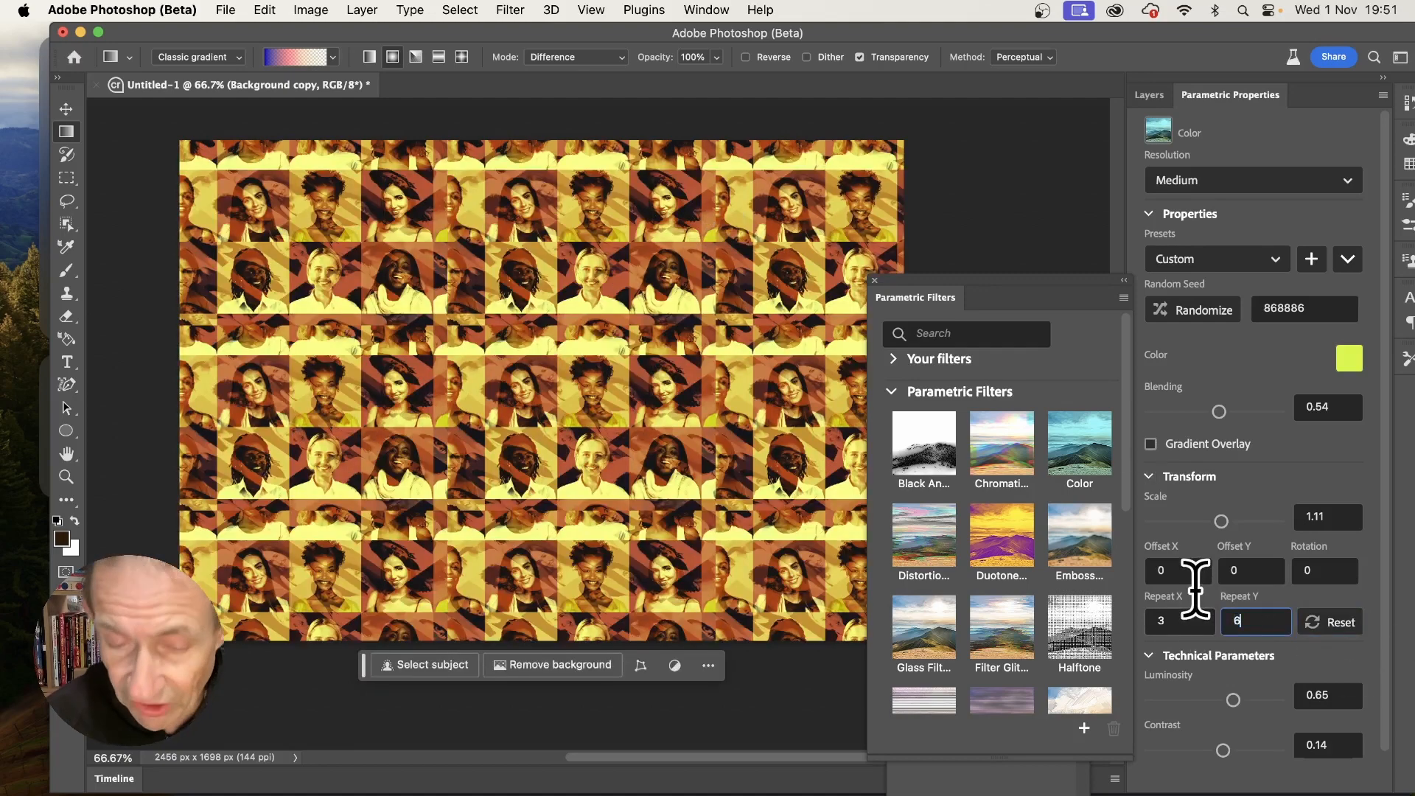
key(Tab)
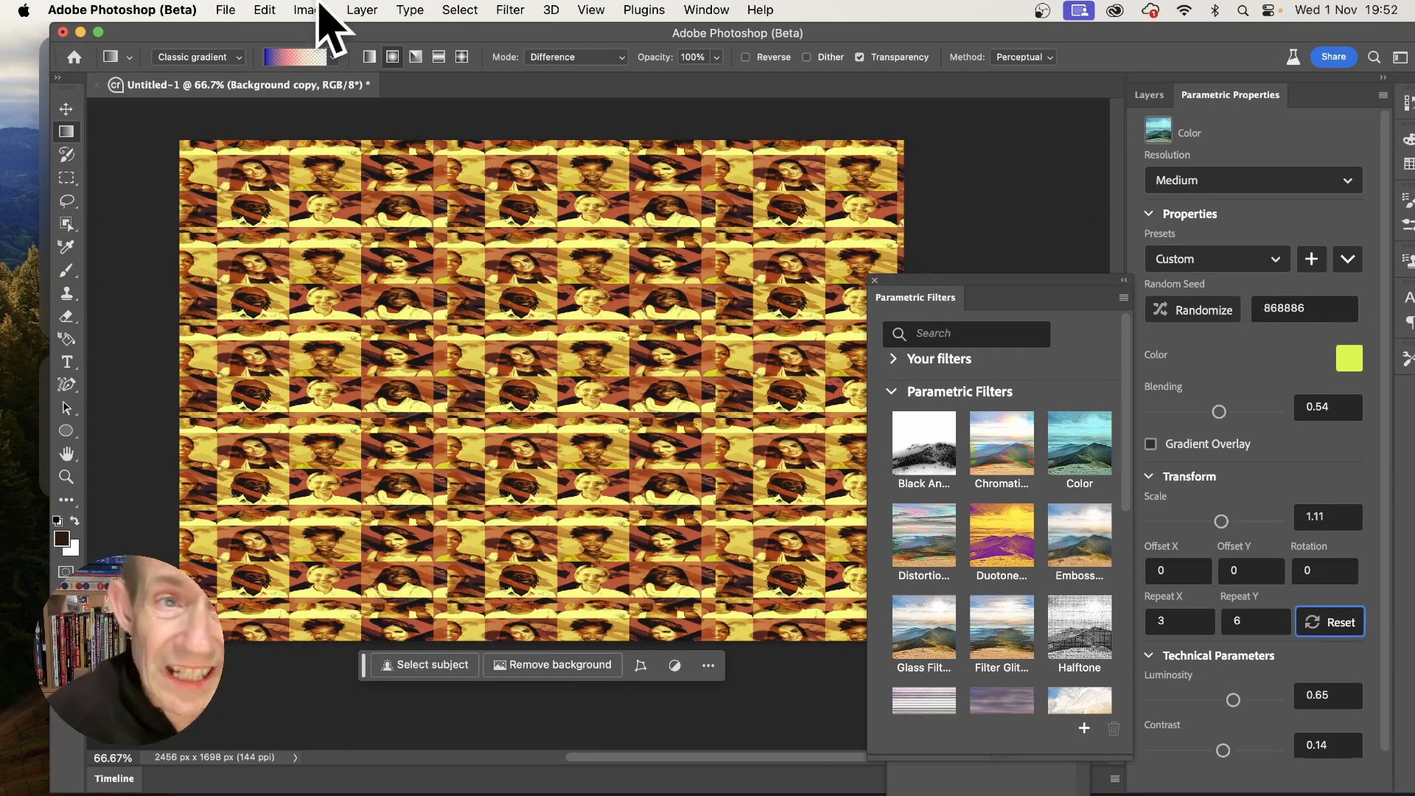
- Set the blend mode of the filtered Background copy layer to Hard Mix
click(365, 11)
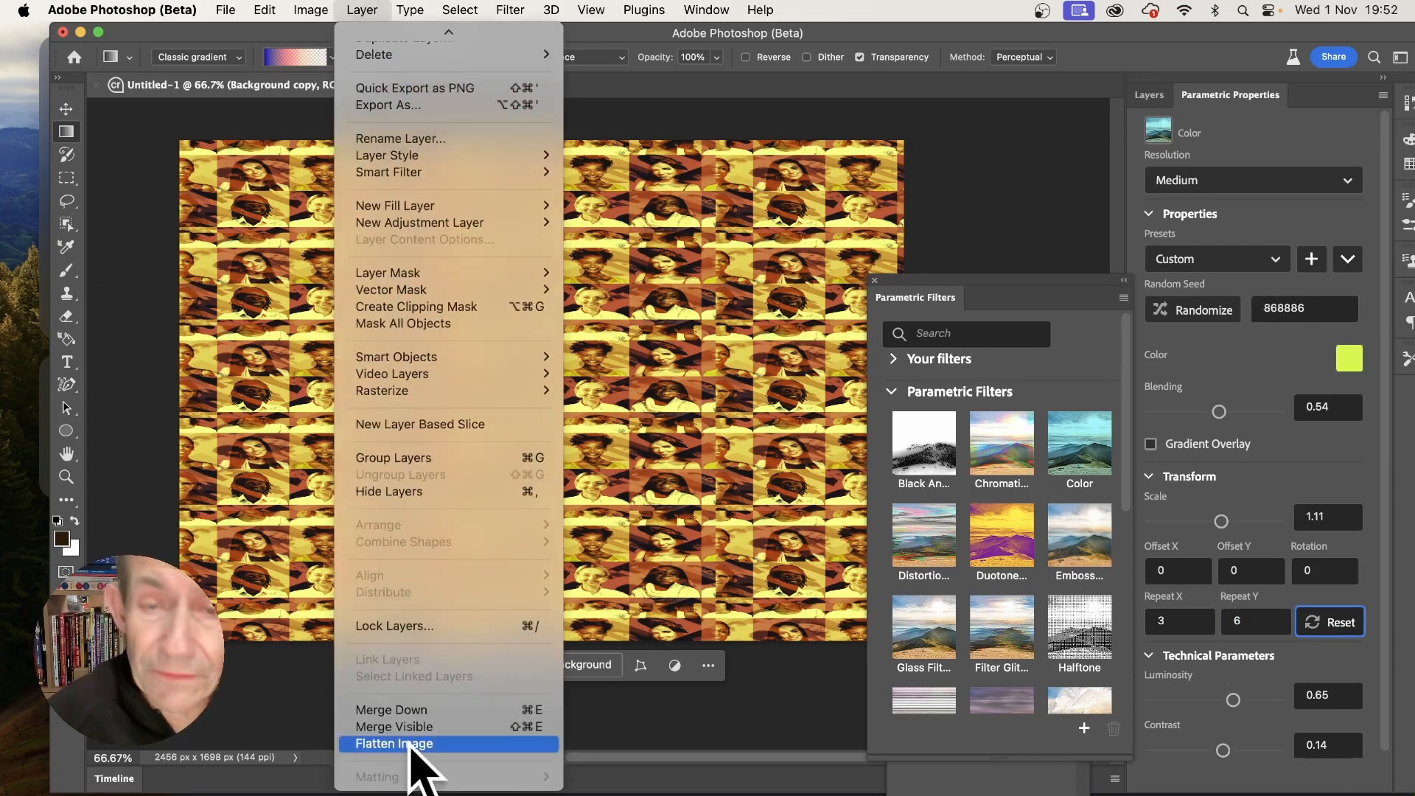
click(1082, 328)
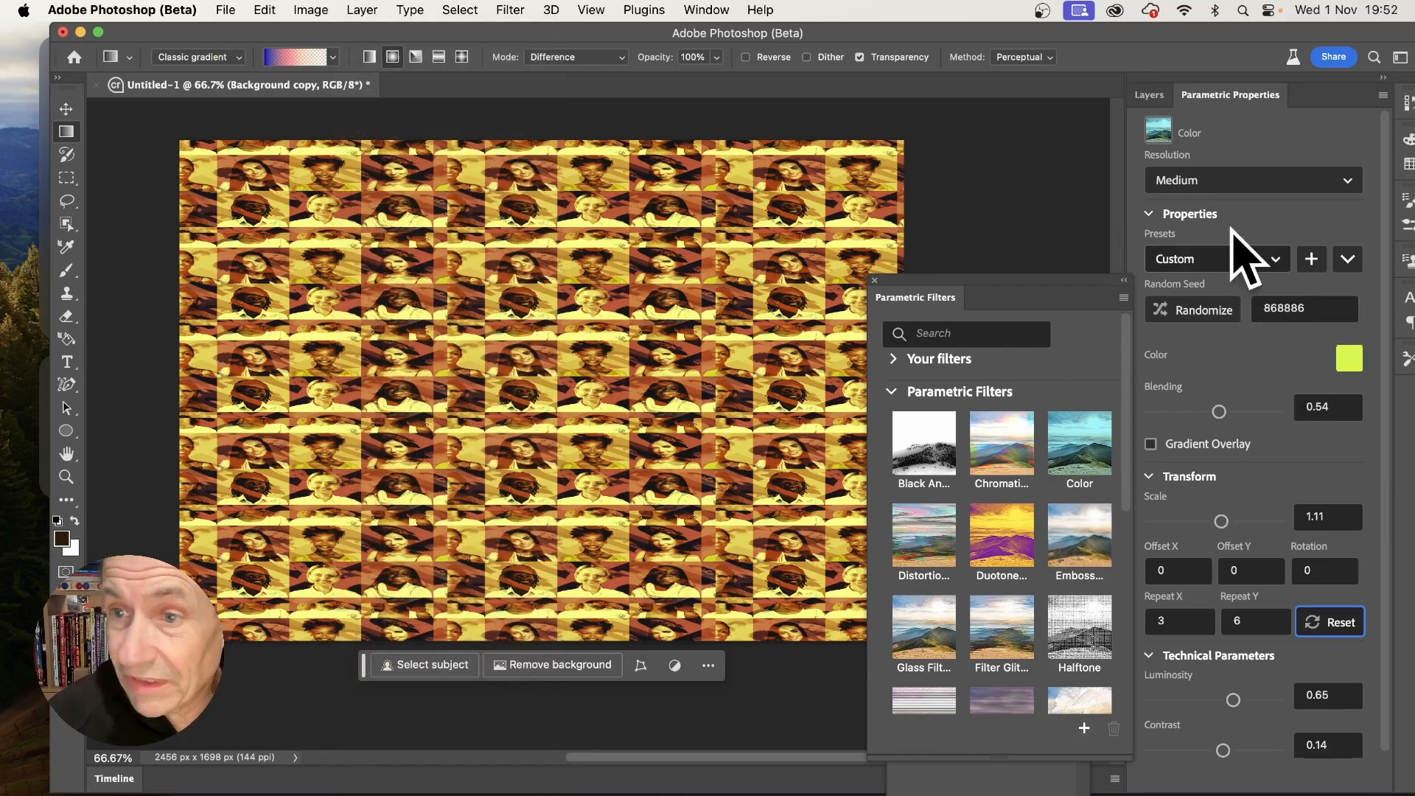
click(1150, 95)
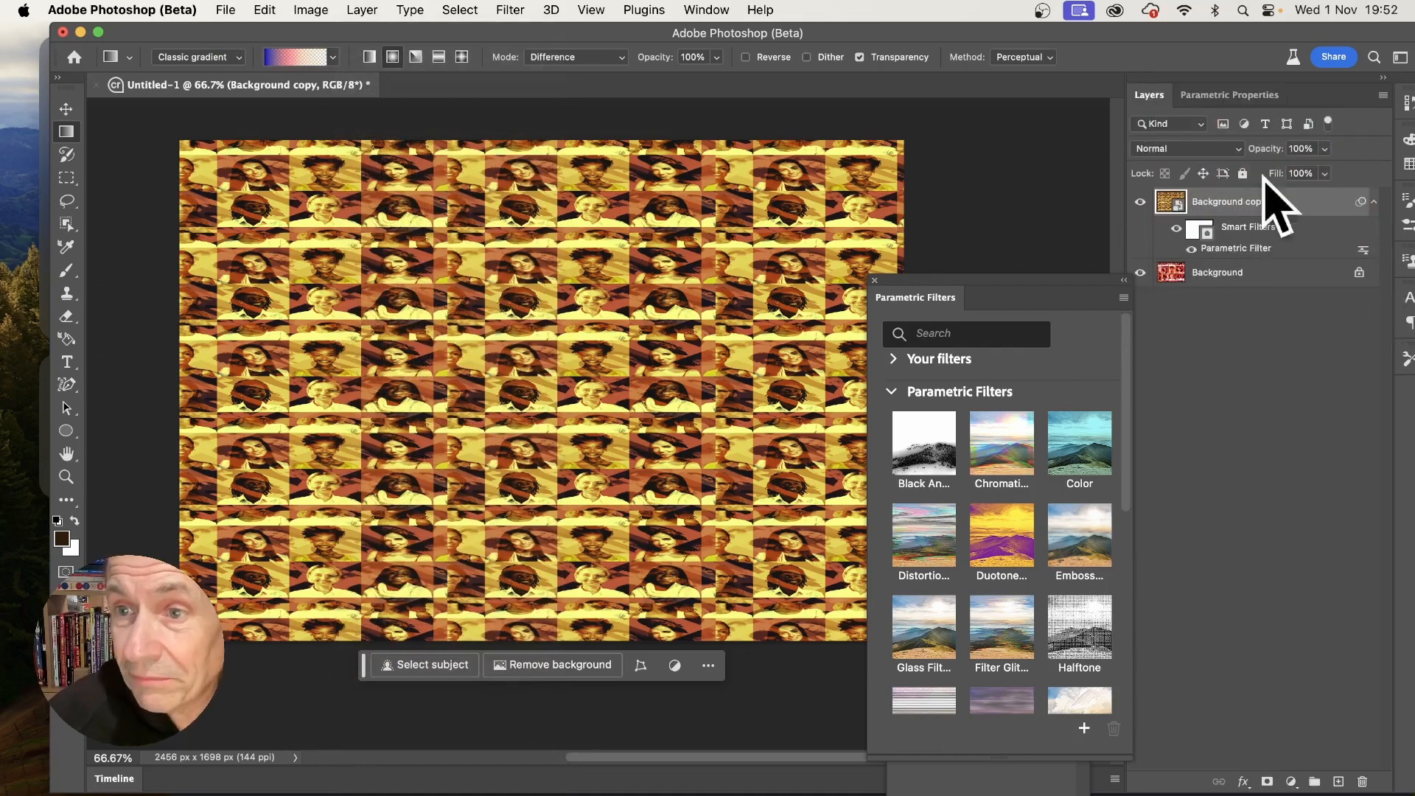
click(1170, 150)
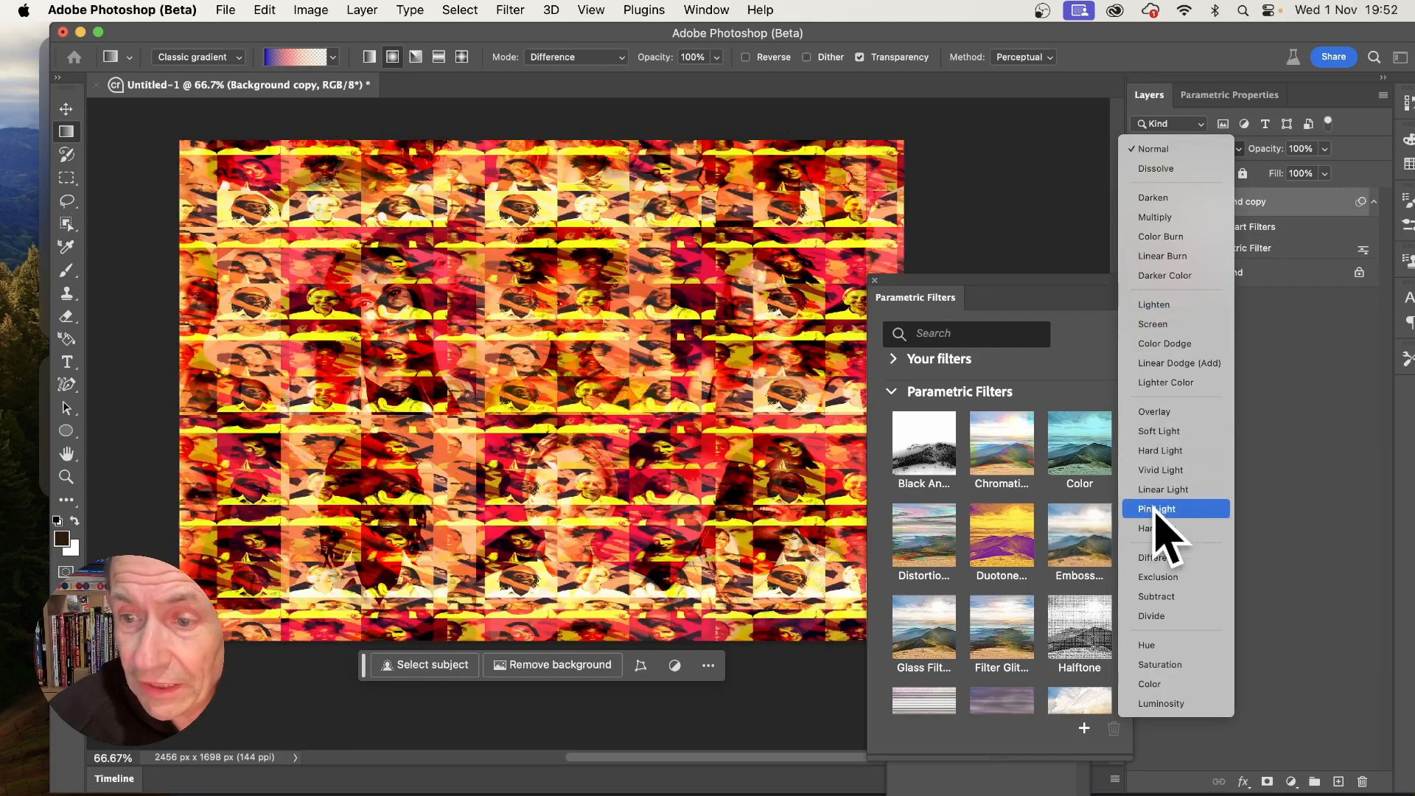
click(1157, 528)
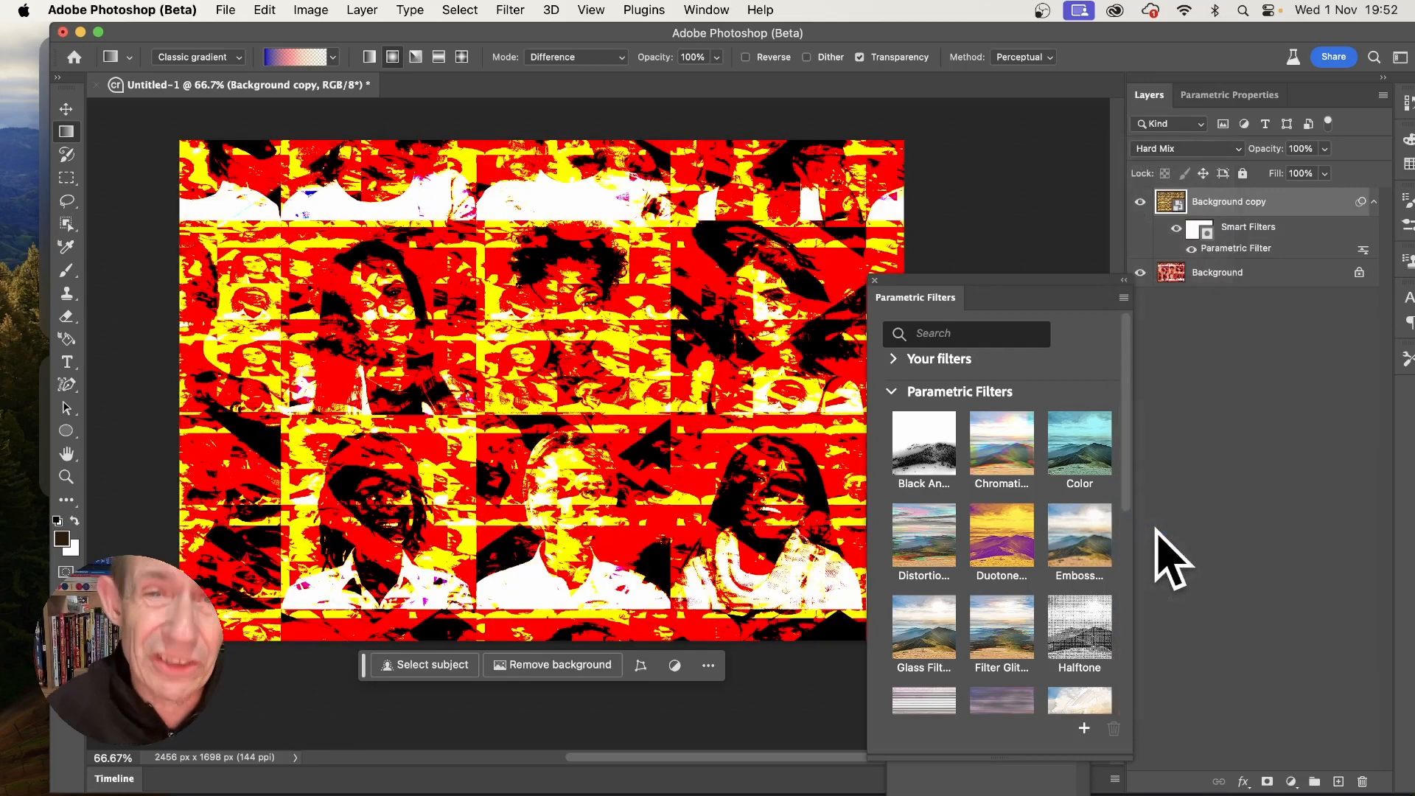